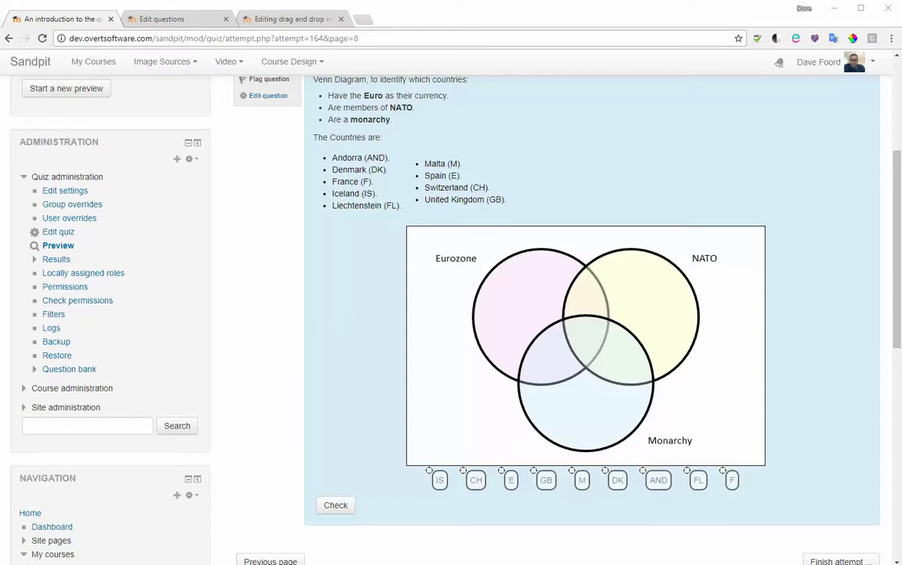
In the quiz preview, place the GB marker in the NATO–Monarchy overlap and the CH marker outside all three circles.
scroll(899, 227, up, 1)
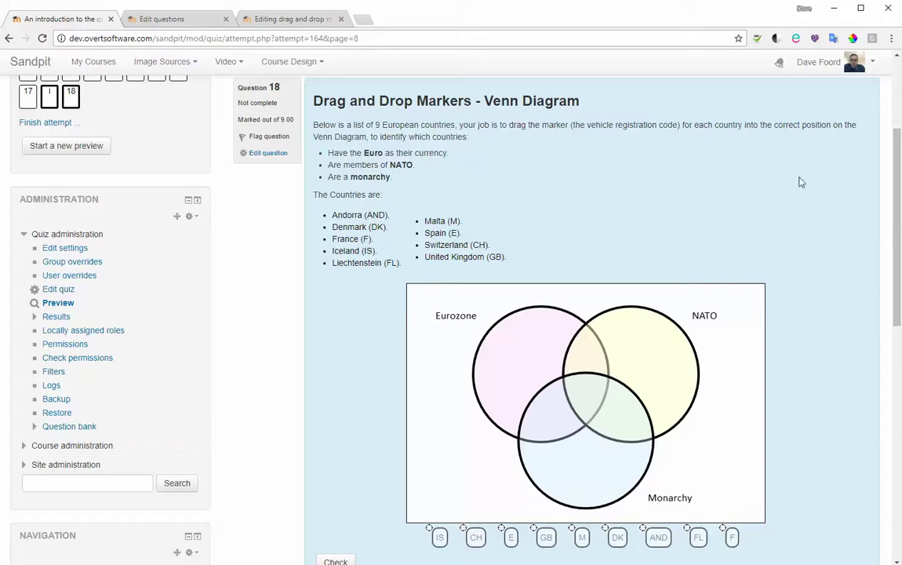
scroll(706, 314, down, 1)
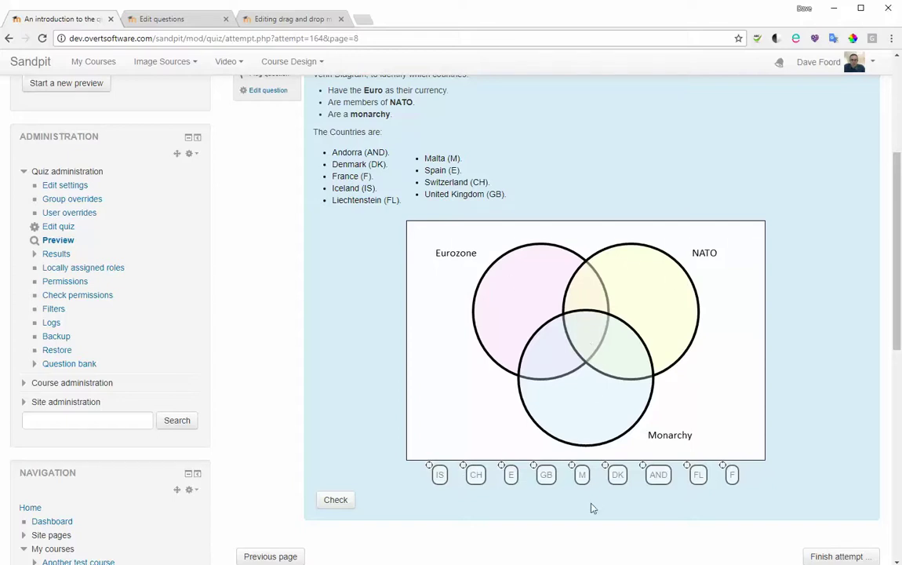
mouse_move(537, 463)
mouse_down()
mouse_move(555, 395)
mouse_move(580, 388)
mouse_move(580, 396)
mouse_move(612, 396)
mouse_move(618, 345)
mouse_move(508, 297)
mouse_move(621, 349)
mouse_up()
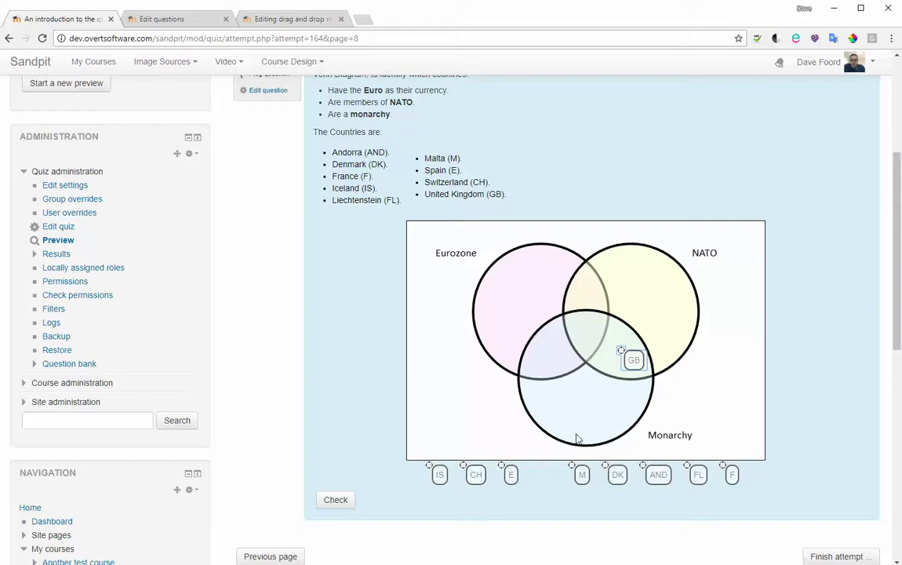
mouse_move(474, 474)
mouse_down()
mouse_move(466, 459)
mouse_move(503, 392)
mouse_move(487, 395)
mouse_move(478, 382)
mouse_move(476, 395)
mouse_up()
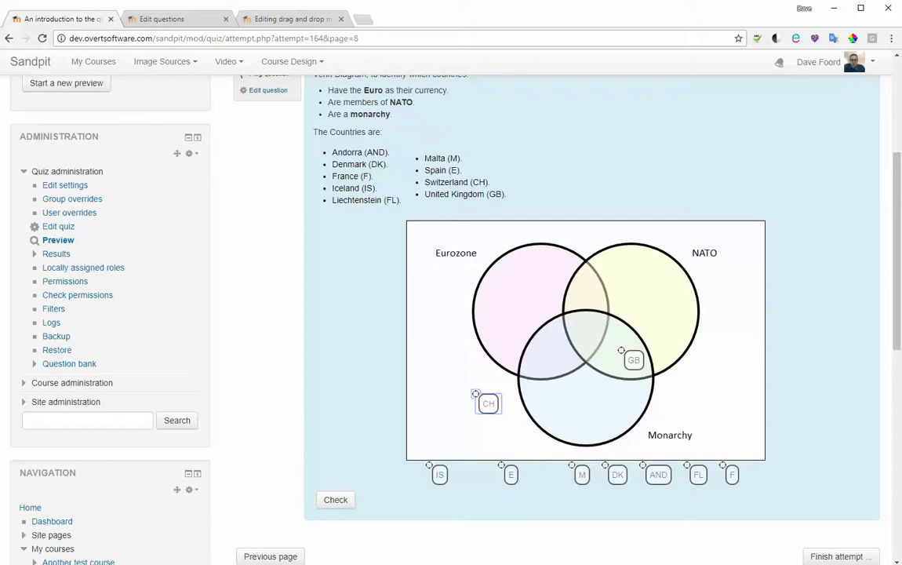
View the completed "Categorising numbers" Venn diagram in PowerPoint and return to the quiz preview in Chrome.
click(354, 554)
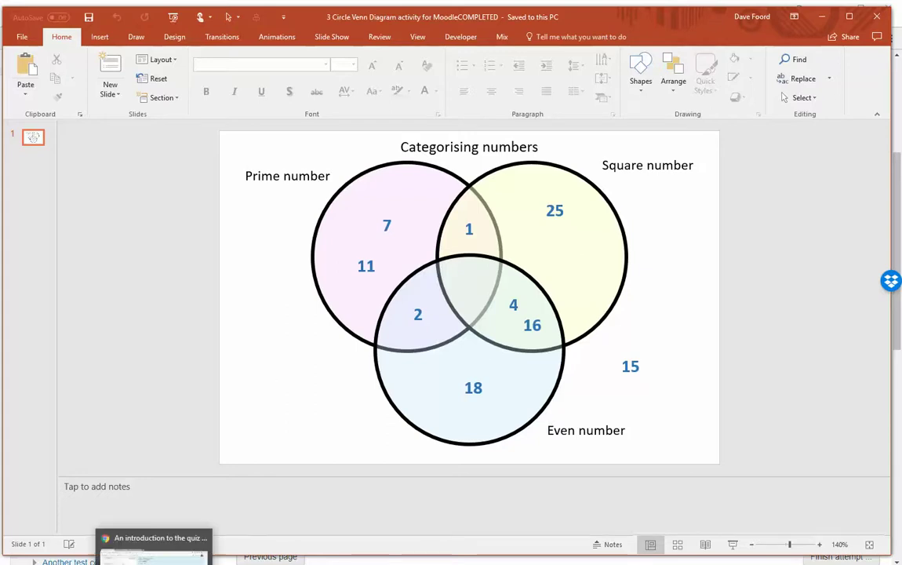
click(154, 550)
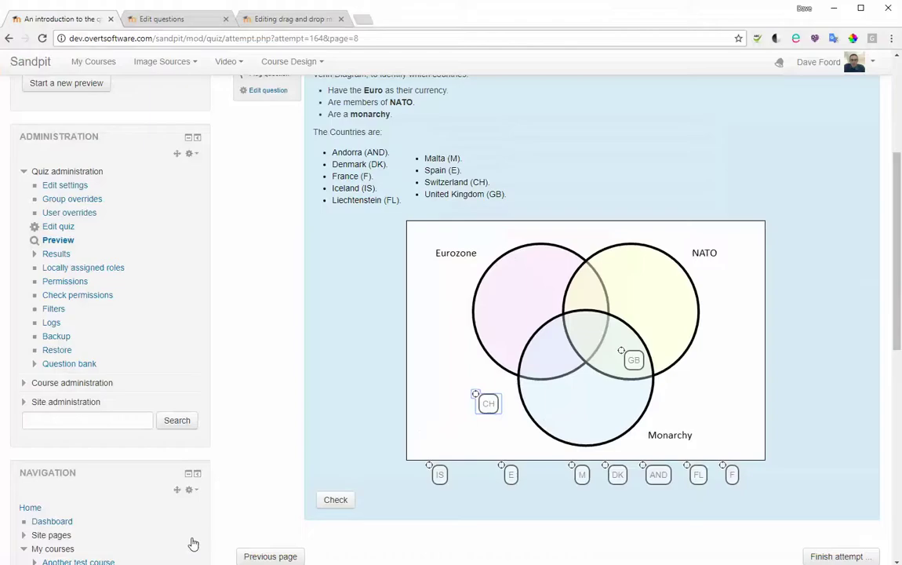
Dismiss the question type chooser in the question bank and go to the prepared drag and drop markers question form.
click(179, 18)
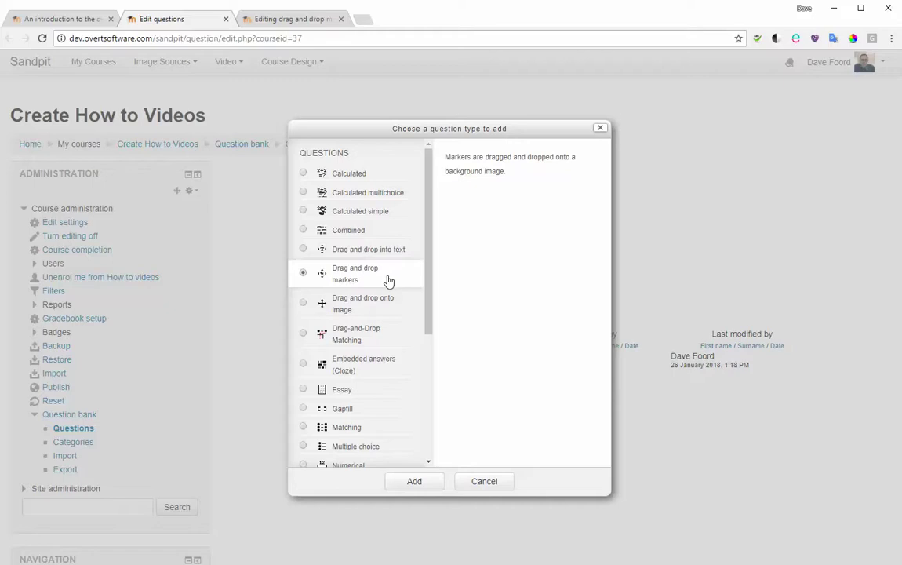
click(484, 482)
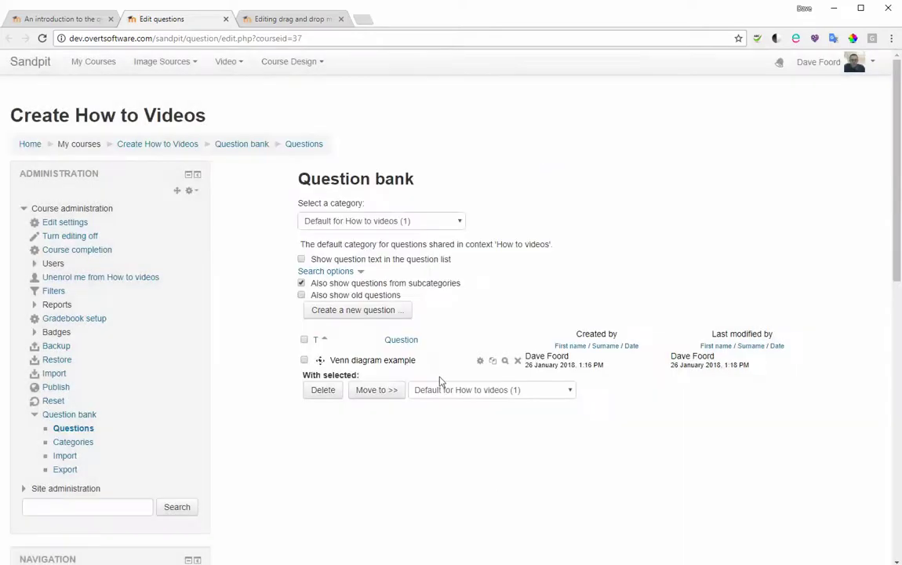
click(289, 18)
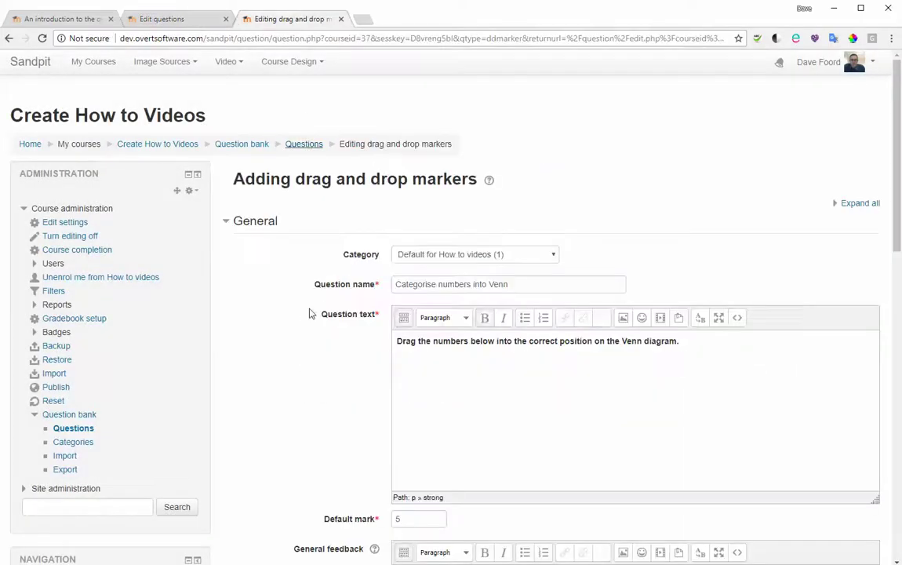
Review the question's name, text, default mark and general feedback, down to the background image area.
click(527, 284)
click(691, 342)
scroll(319, 368, down, 3)
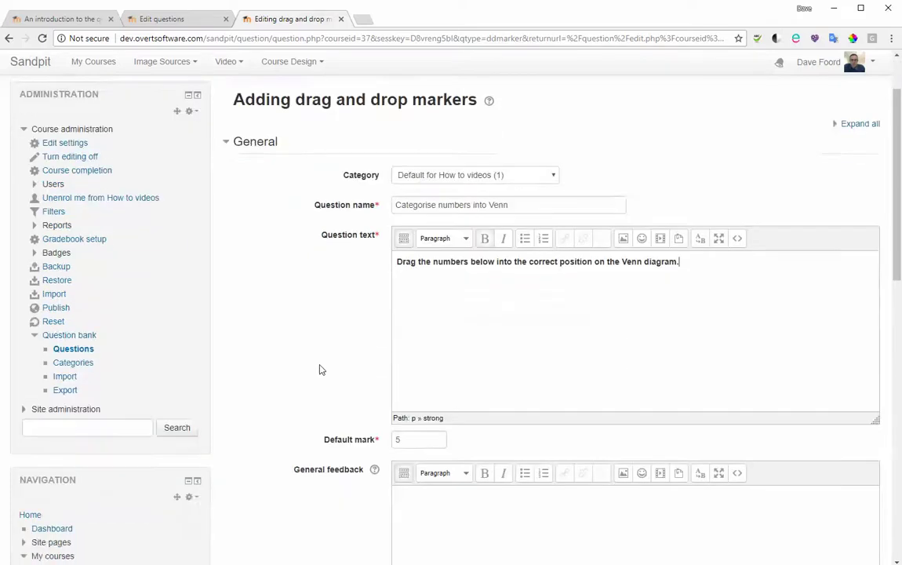
click(414, 279)
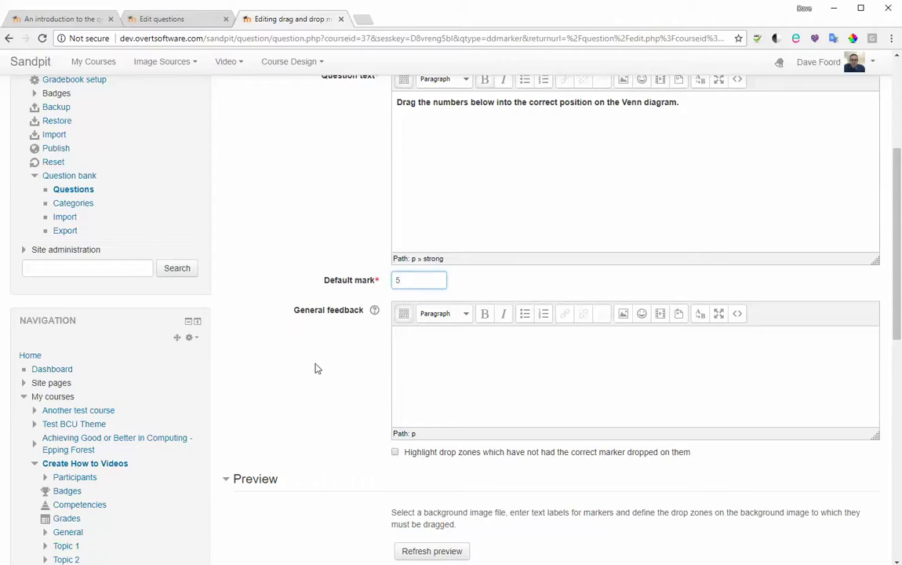
click(451, 357)
drag(896, 251, 888, 368)
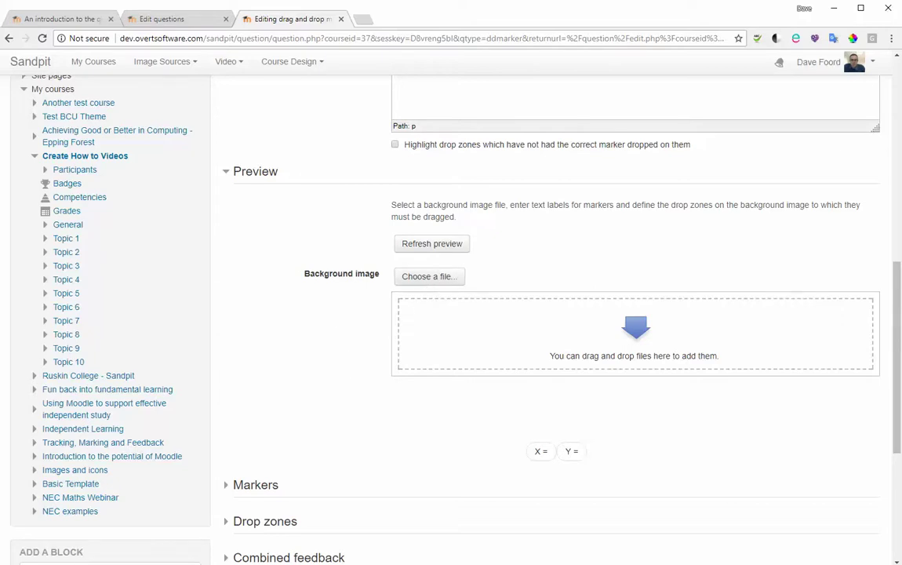
Switch to the PowerPoint presentation "3 Circle Venn Diagram activity for Moodle", open slide 3 and select each circle in turn.
click(388, 539)
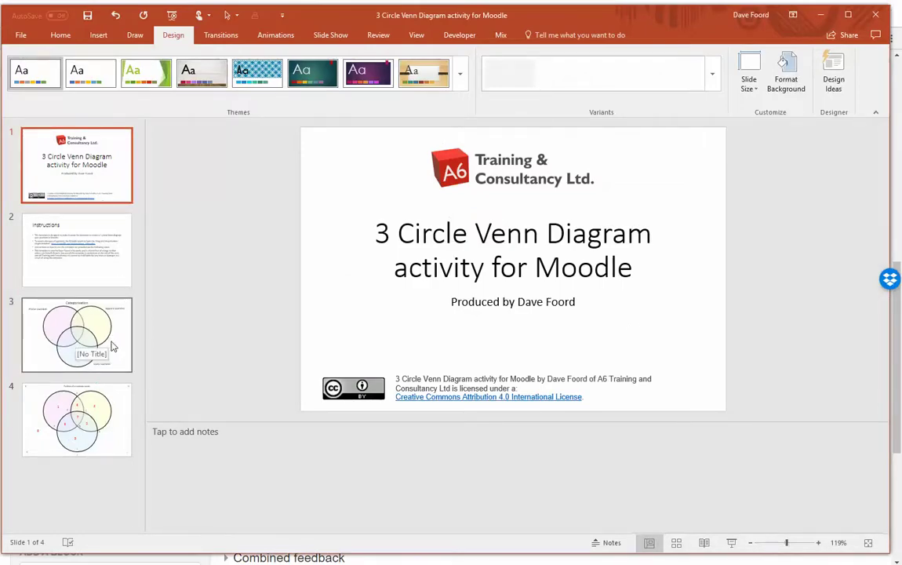
click(113, 346)
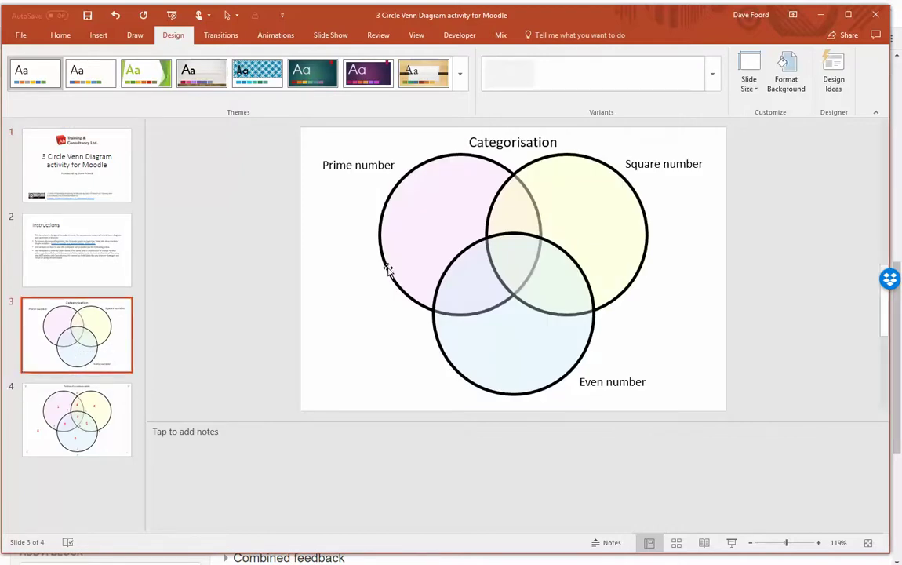
click(434, 229)
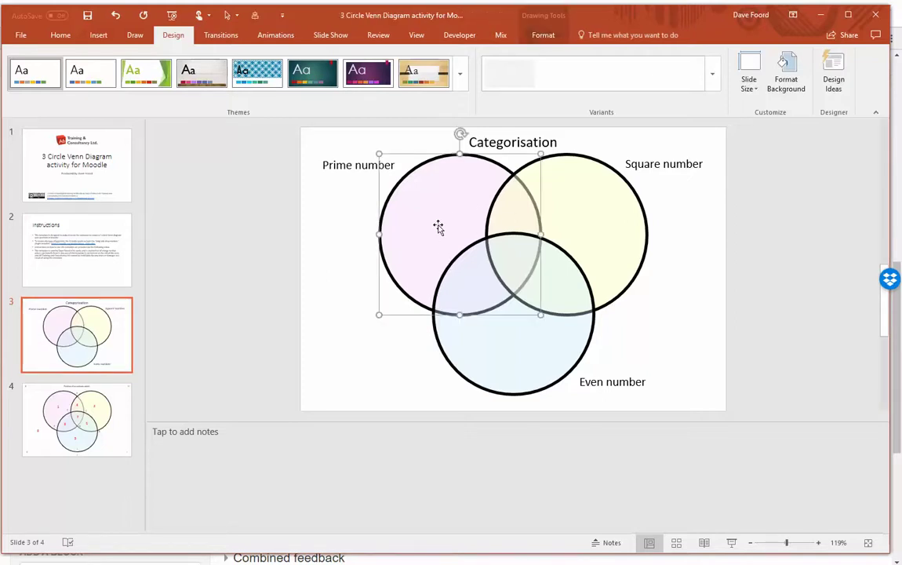
click(557, 226)
click(502, 358)
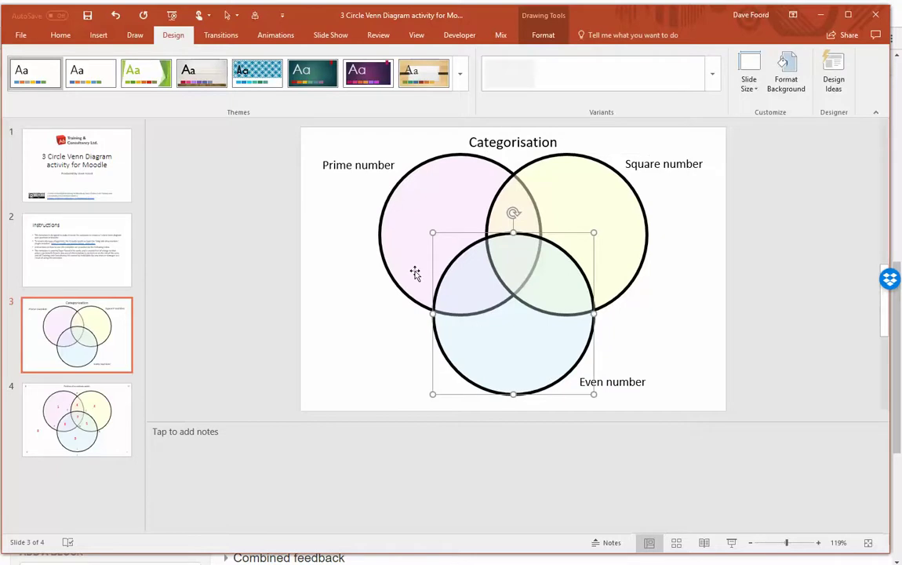
Go through the Prime number, Even number and Square number labels on slide 3, nudging the Prime number label slightly.
click(317, 251)
click(350, 165)
drag(323, 165, 395, 165)
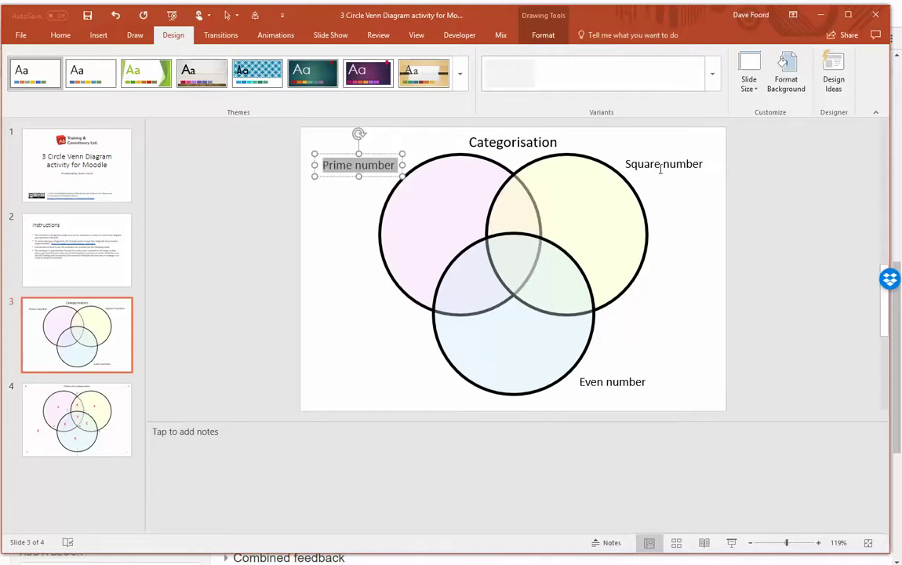
click(616, 382)
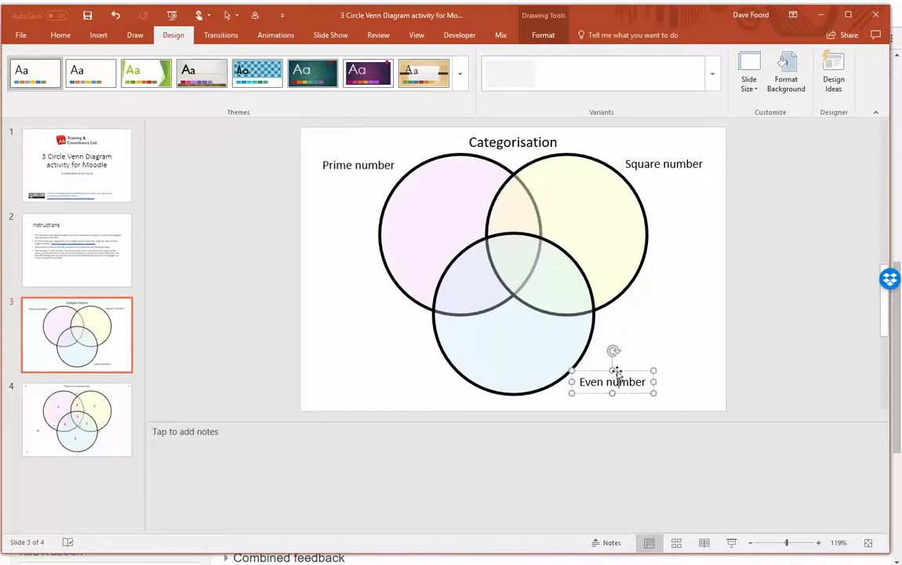
click(675, 165)
click(347, 170)
mouse_move(362, 147)
mouse_down()
mouse_move(374, 156)
mouse_move(367, 149)
mouse_up()
click(670, 157)
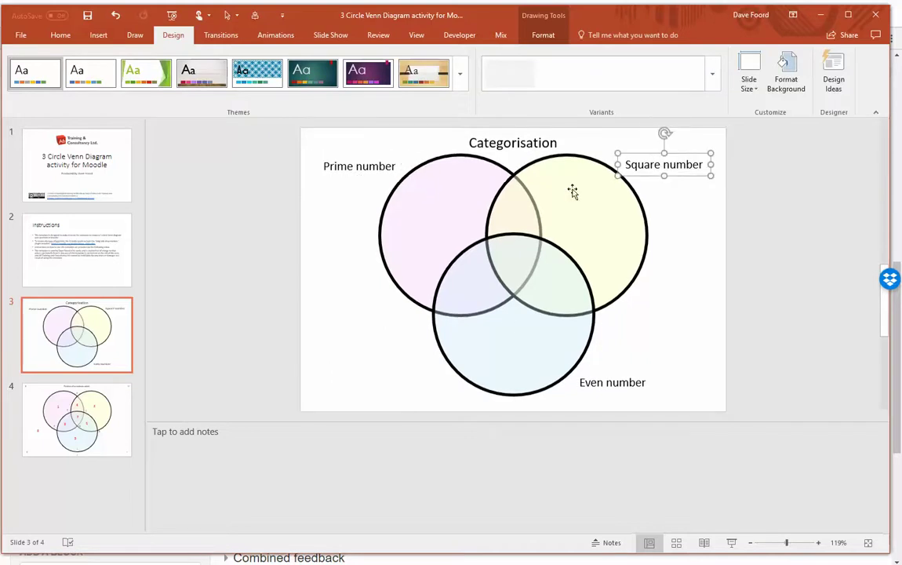
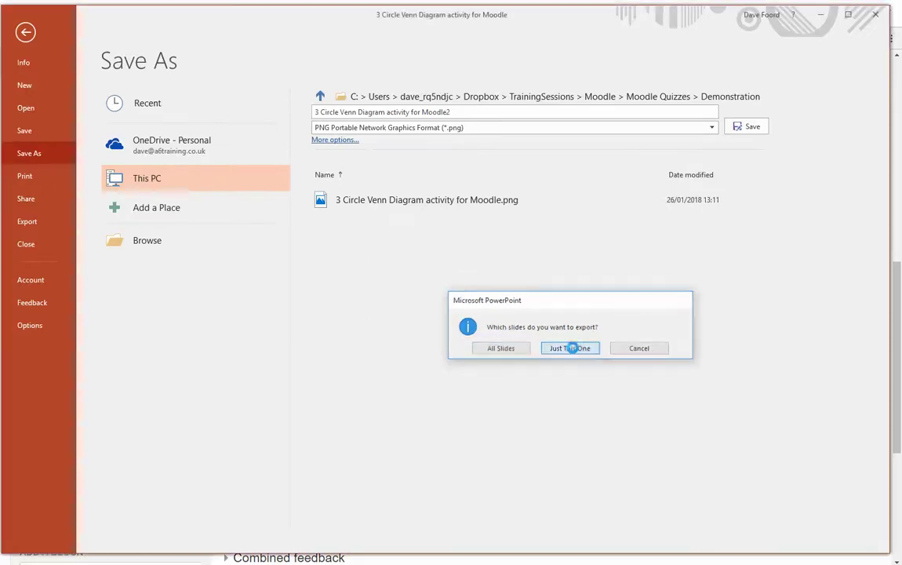
Export only the current slide as the PNG "3 Circle Venn Diagram activity for Moodle2", and return to the Moodle question form in Chrome.
click(570, 348)
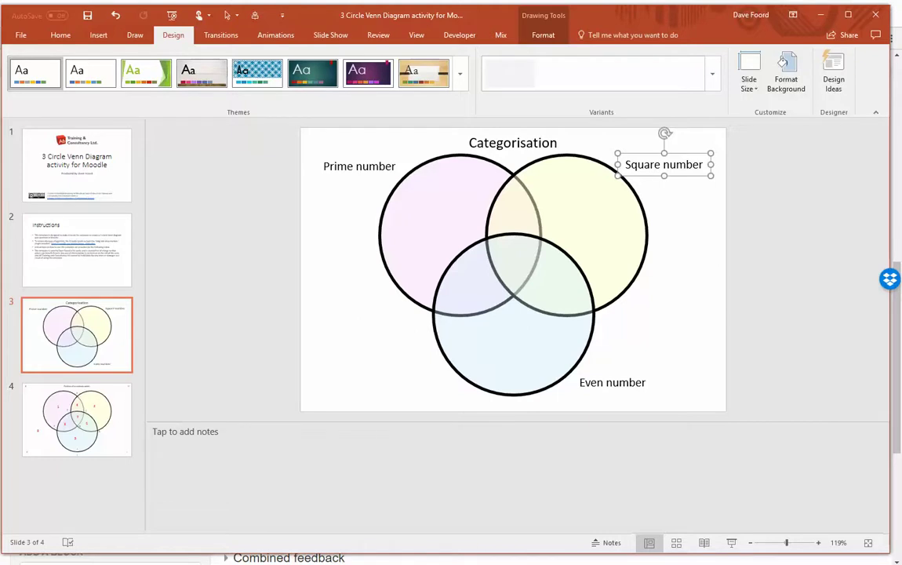
click(161, 540)
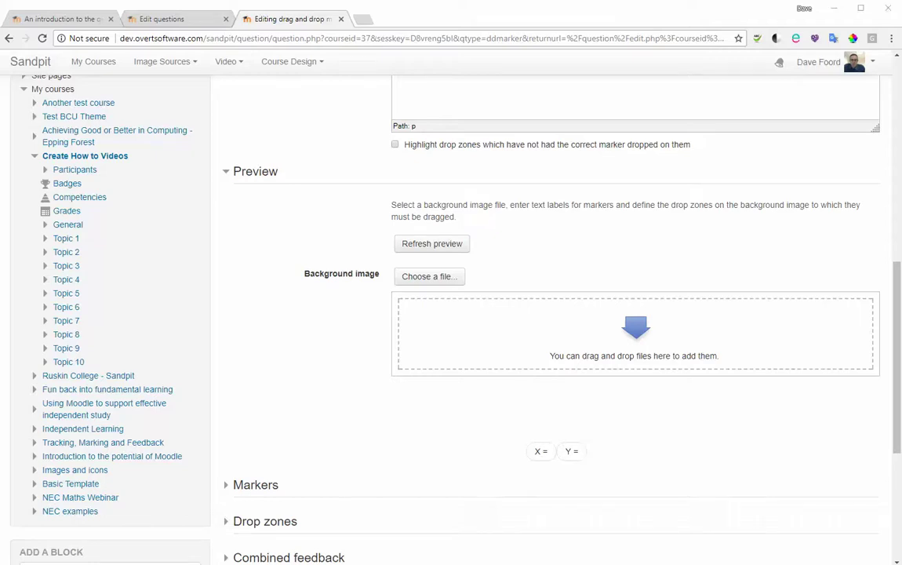
Add "3 Circle Venn Diagram activity for Moodle2" from the Demonstration folder as the question's background image.
key(alt+Tab)
scroll(867, 351, down, 1)
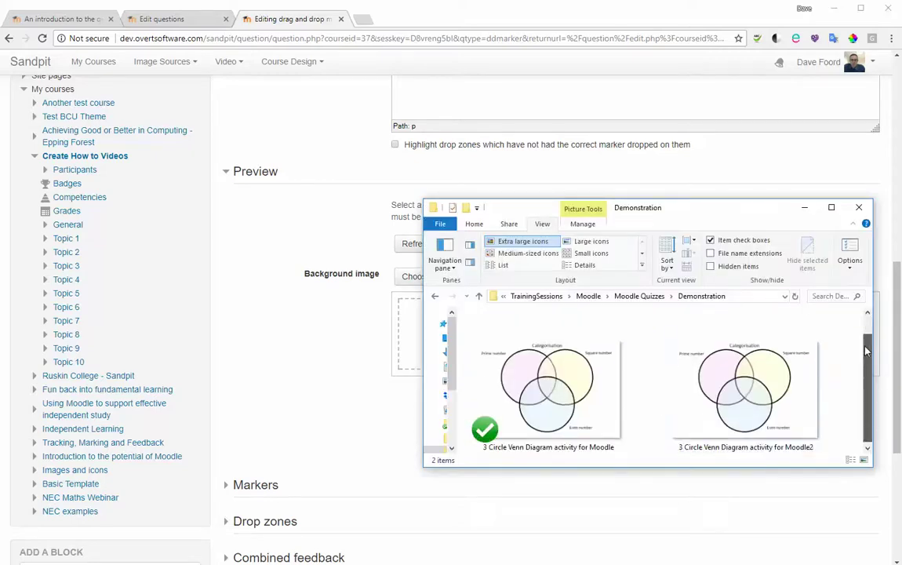
click(736, 397)
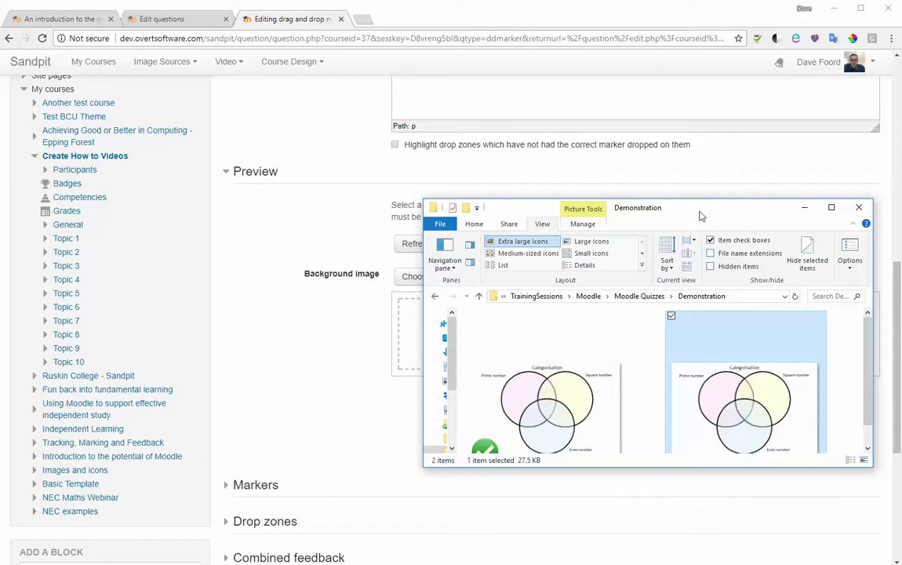
drag(702, 216, 731, 215)
drag(765, 441, 428, 358)
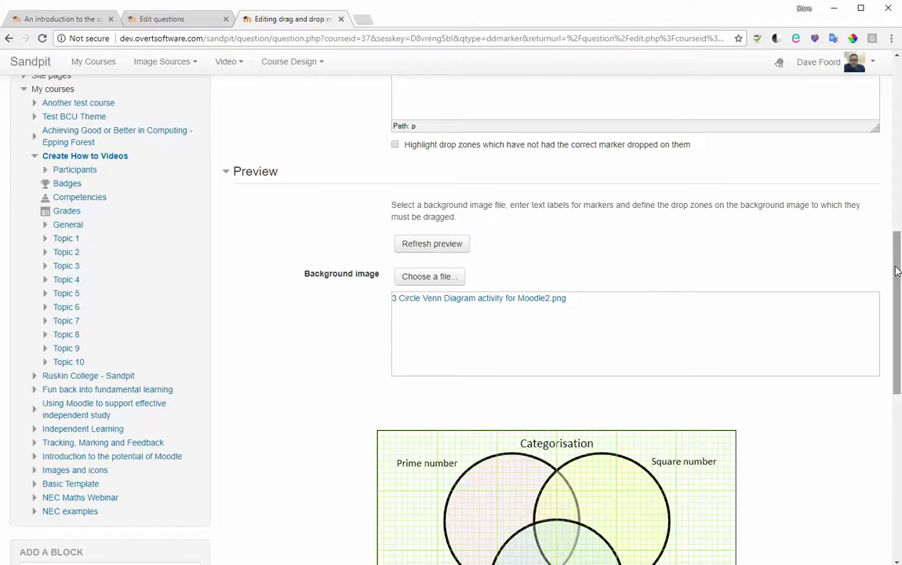
Expand the Markers section and enter 1, 2, 4, 11 and 15 as the texts of Markers 1 to 5.
drag(896, 262, 897, 297)
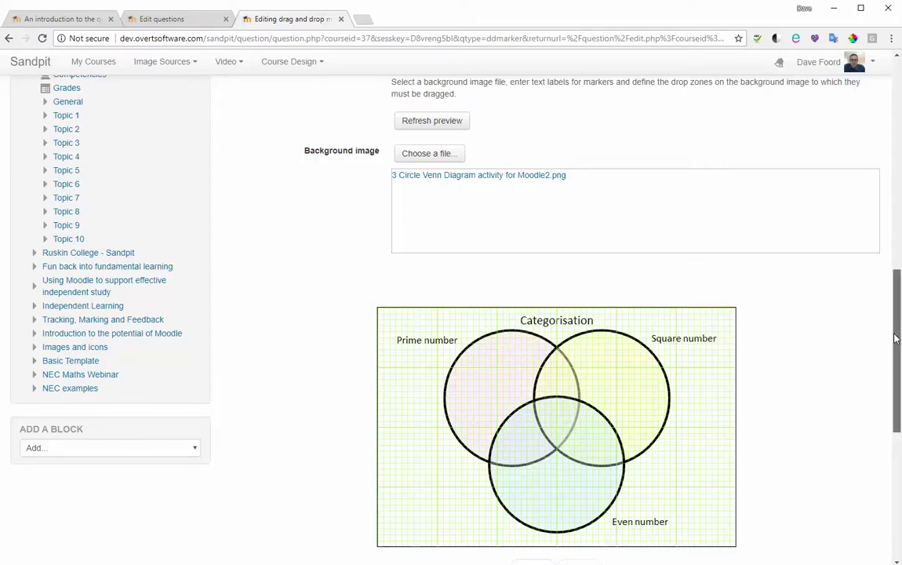
mouse_move(895, 334)
mouse_down()
mouse_move(895, 346)
mouse_move(895, 336)
mouse_up()
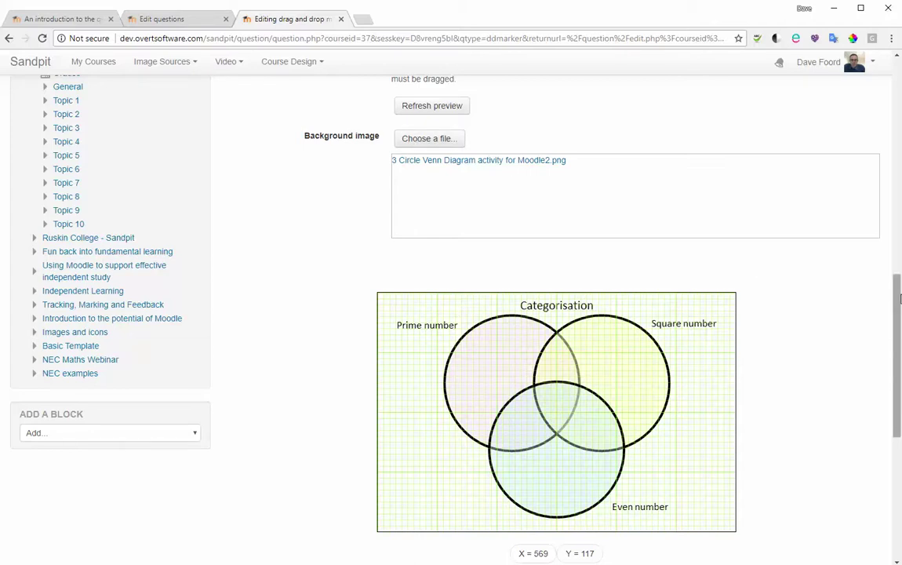
drag(899, 291, 895, 378)
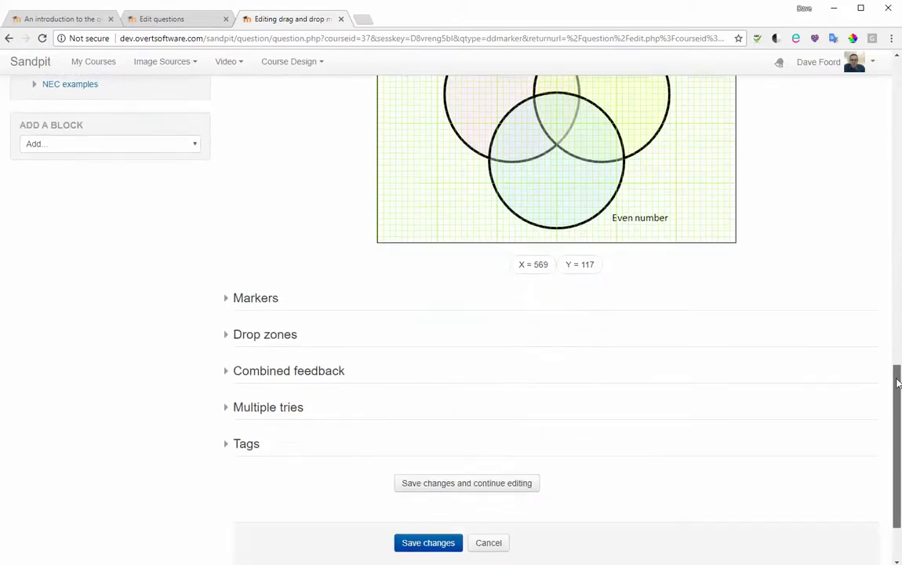
click(253, 301)
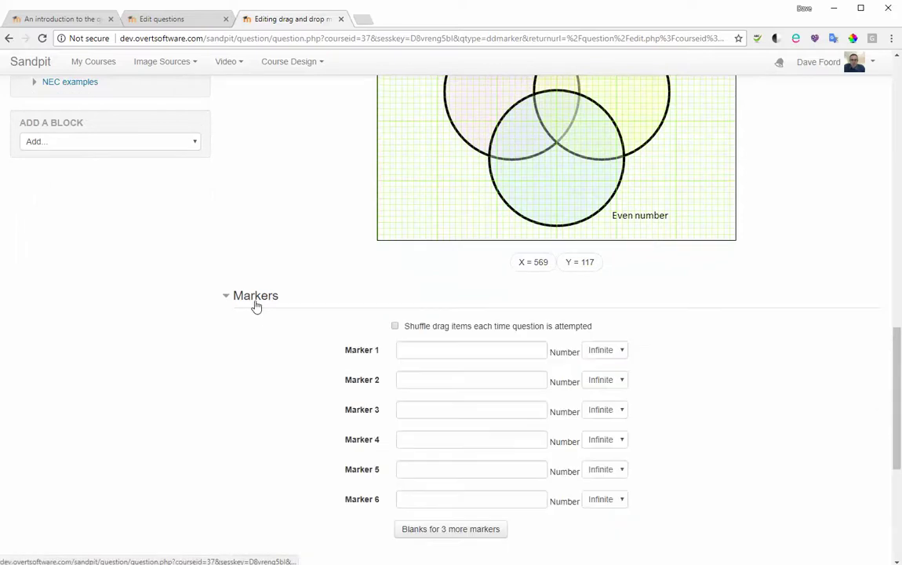
click(464, 354)
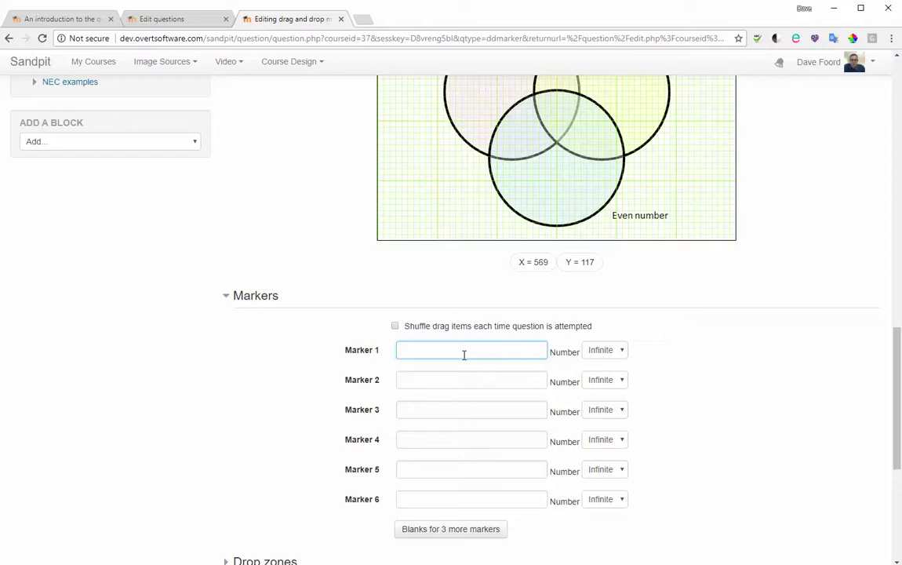
click(444, 385)
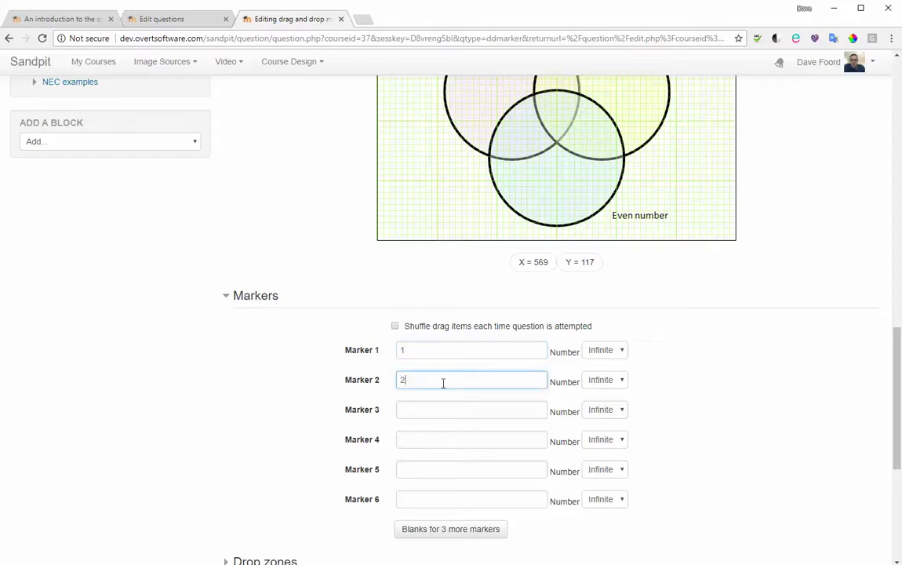
click(423, 415)
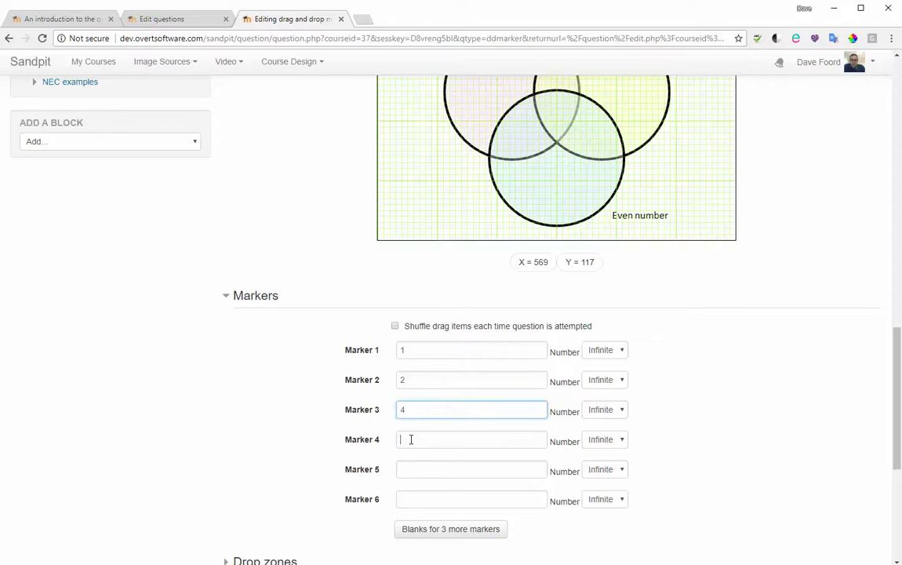
click(419, 464)
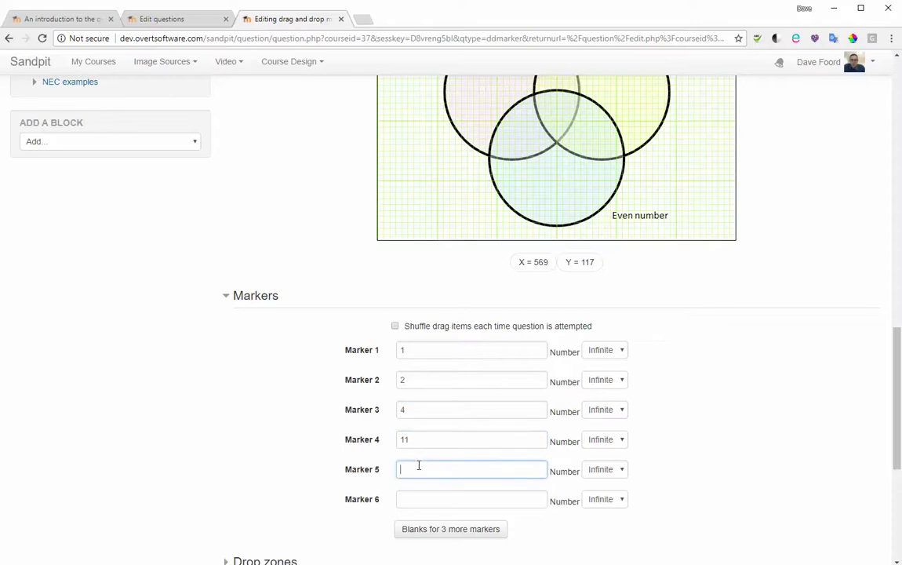
Set the Number of Markers 1 to 5 to 1 each.
click(622, 351)
click(611, 387)
click(610, 382)
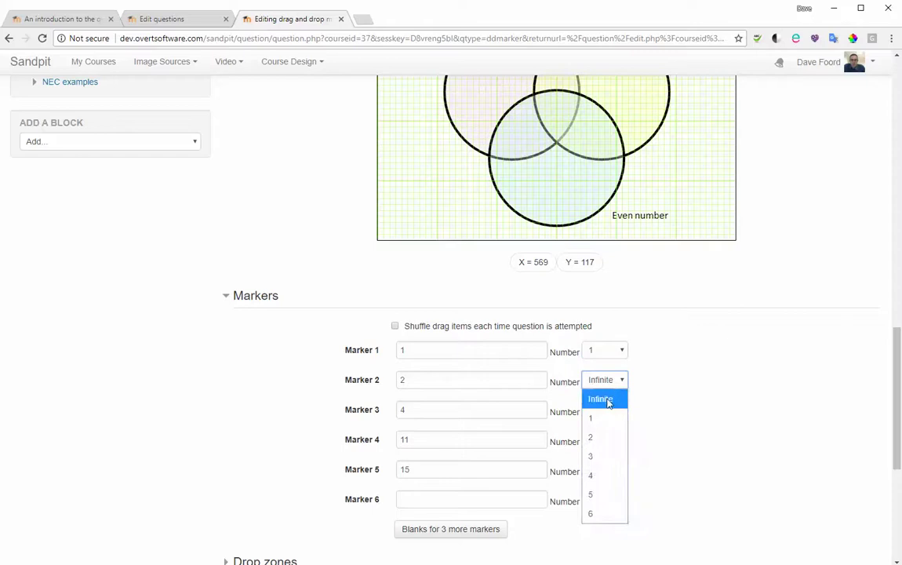
click(604, 417)
click(605, 411)
click(598, 448)
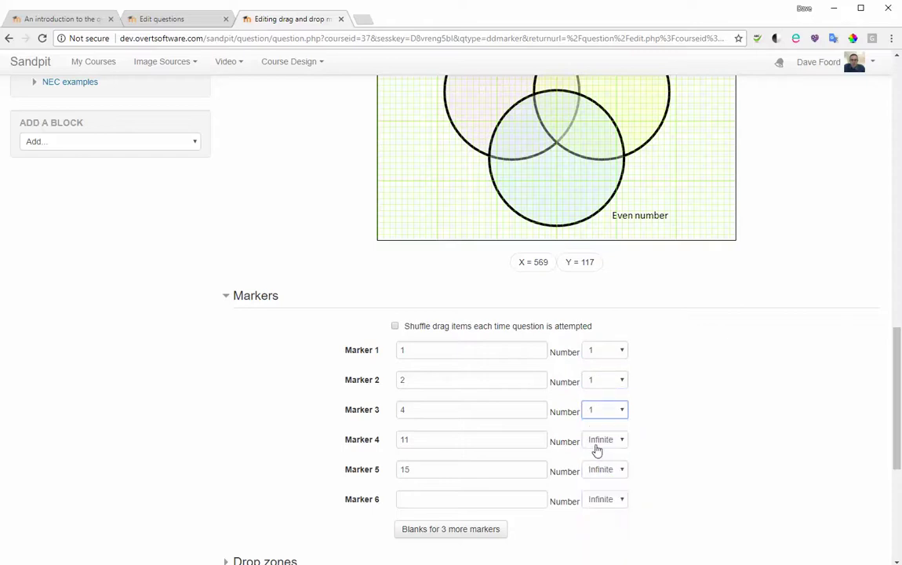
click(598, 443)
click(594, 478)
click(594, 474)
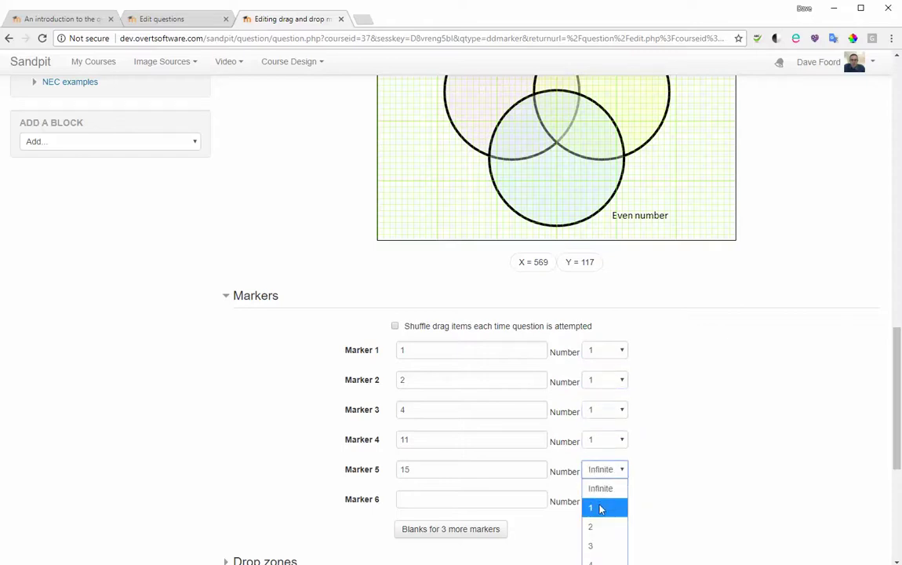
click(598, 506)
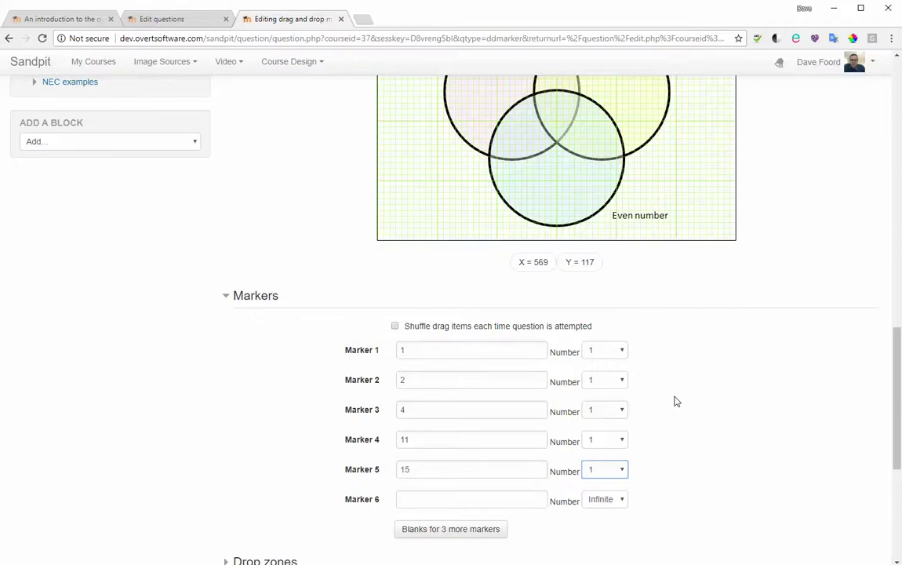
Expand the Drop zones section and assign markers 1, 2, 4, 11 and 15 to Drop zones 1 to 5 in order.
scroll(675, 399, down, 5)
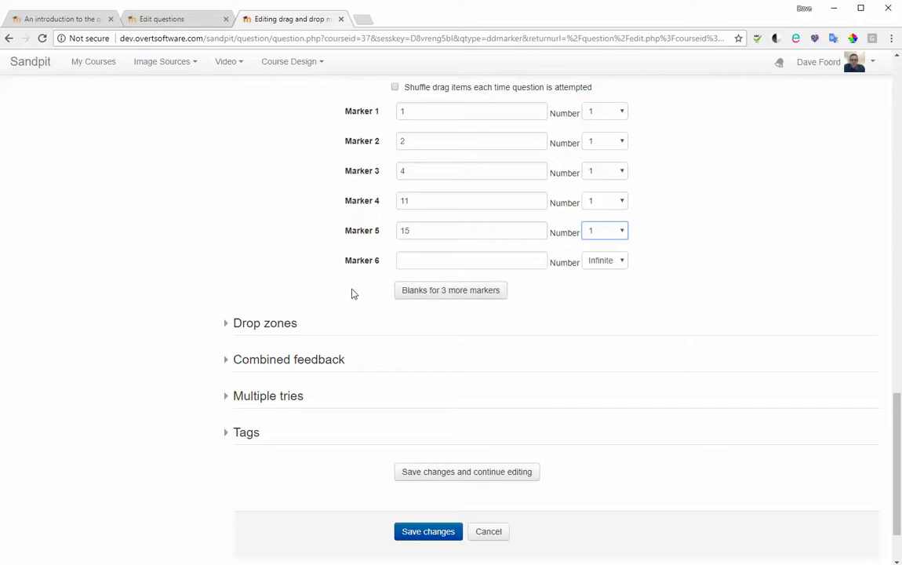
click(268, 327)
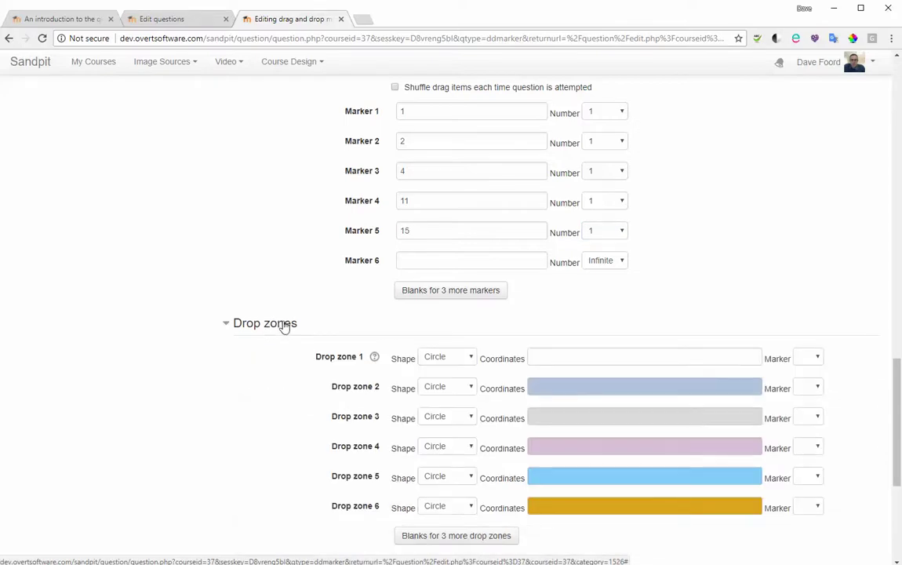
scroll(284, 327, down, 2)
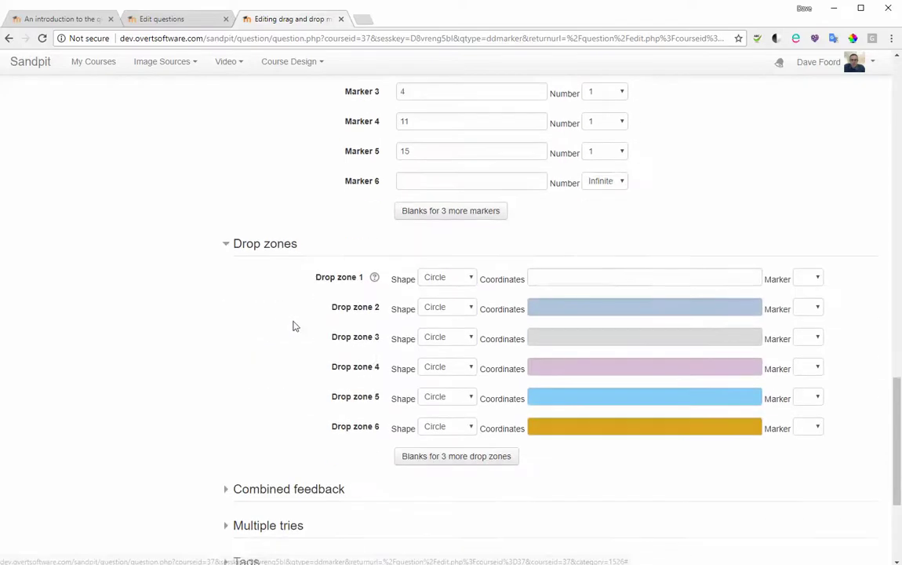
click(820, 282)
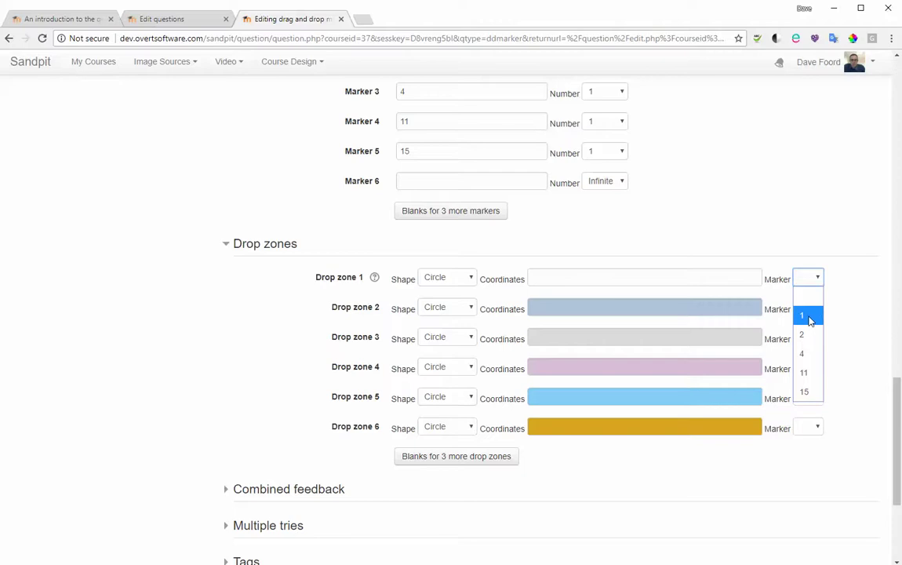
click(811, 317)
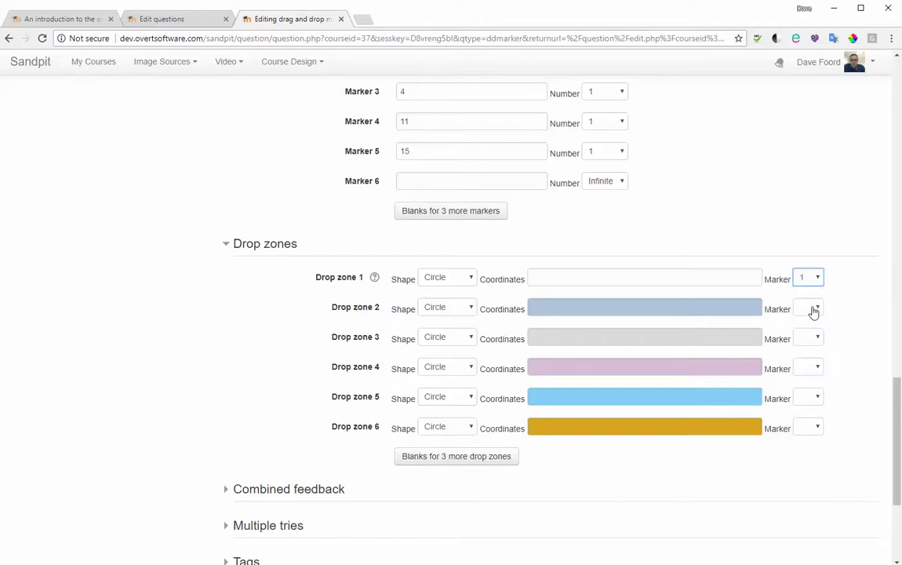
click(814, 307)
click(804, 363)
click(809, 342)
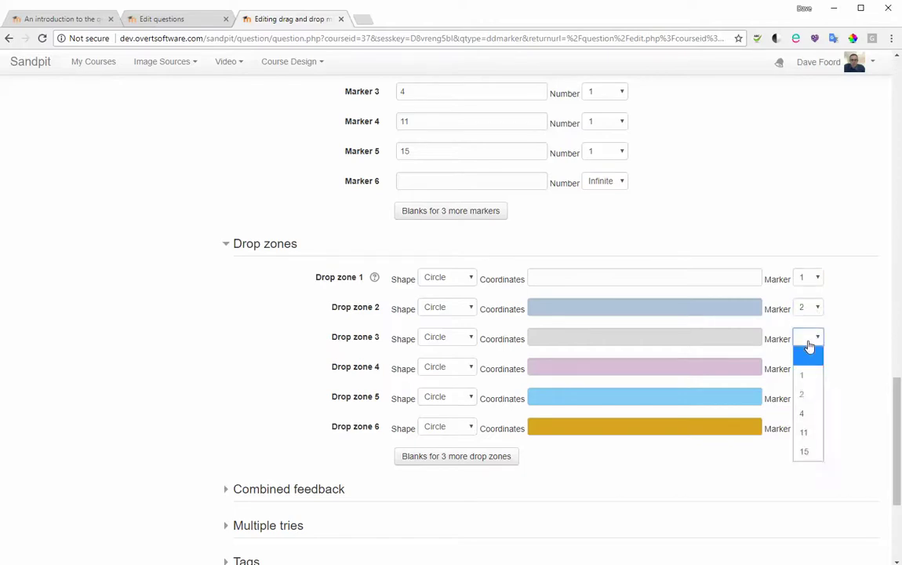
click(806, 408)
click(808, 371)
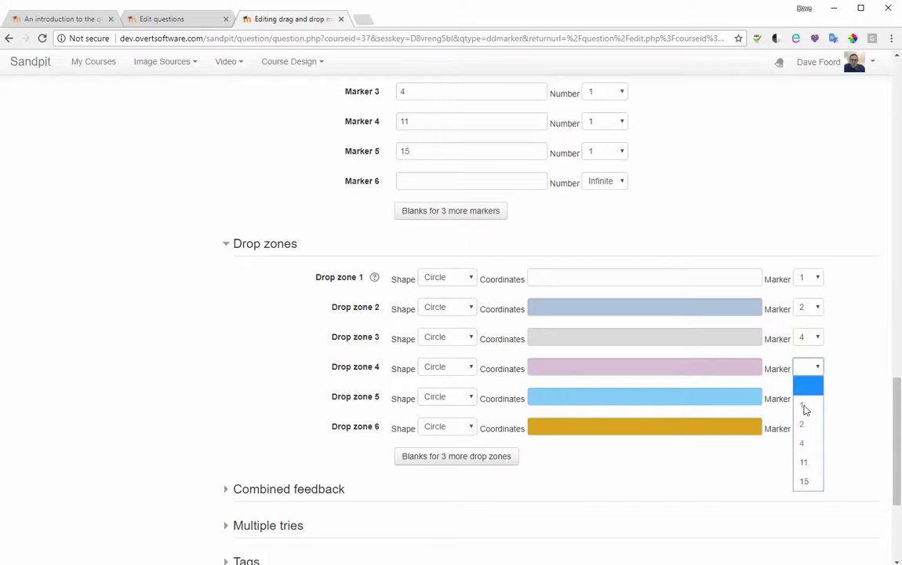
click(806, 462)
click(813, 400)
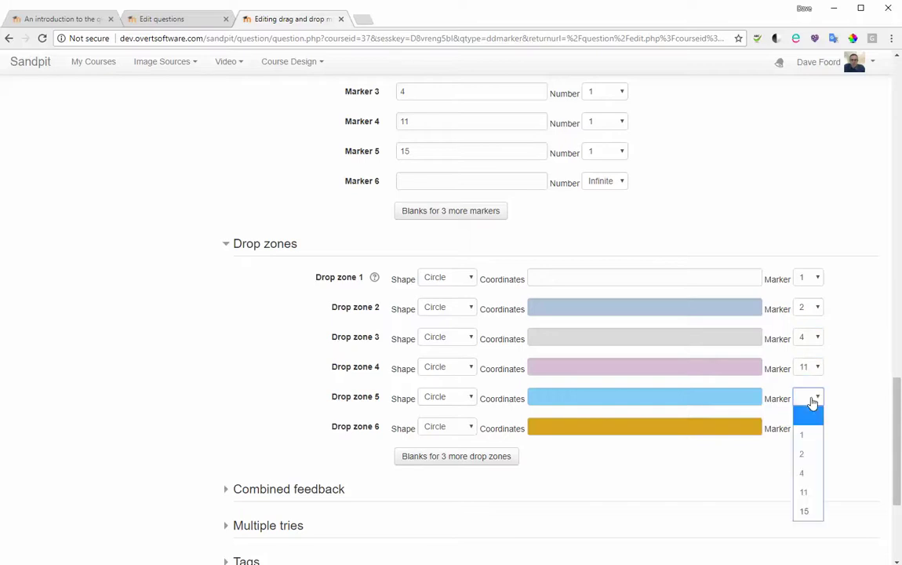
click(813, 511)
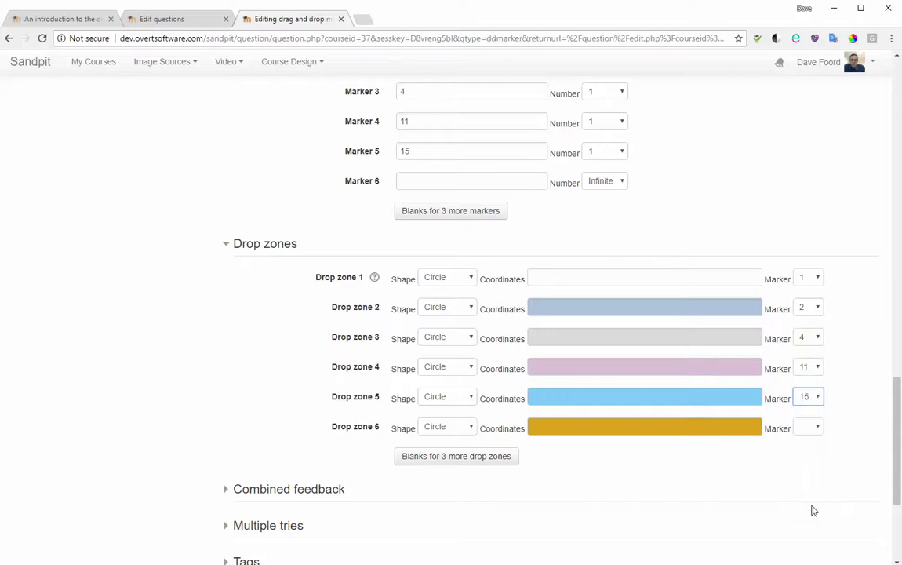
click(562, 274)
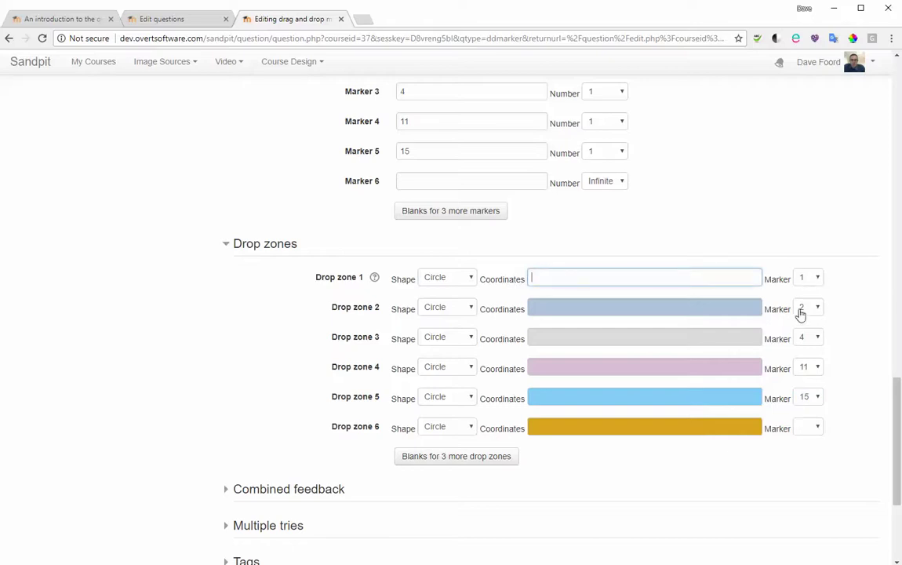
click(471, 279)
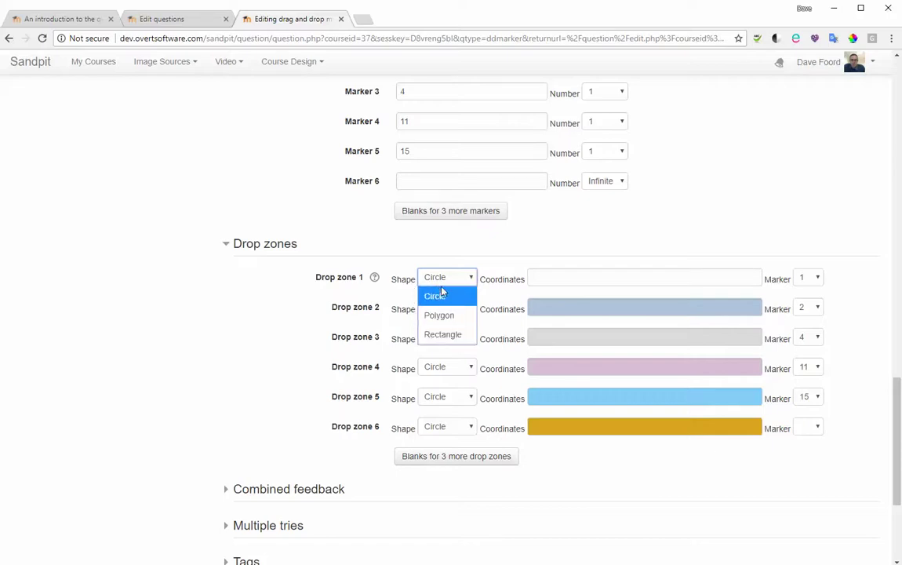
click(153, 332)
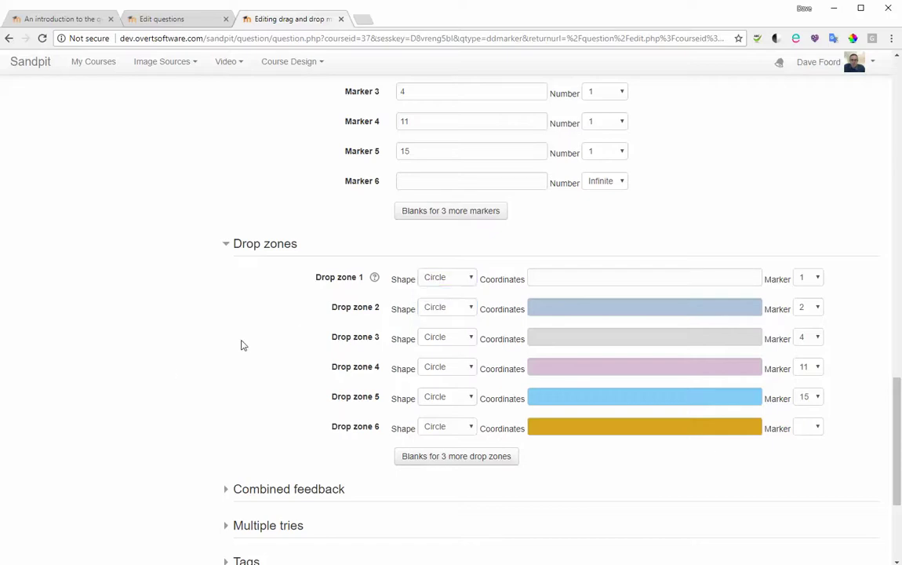
Set the shape of Drop zones 1 to 5 to Polygon.
scroll(259, 342, up, 5)
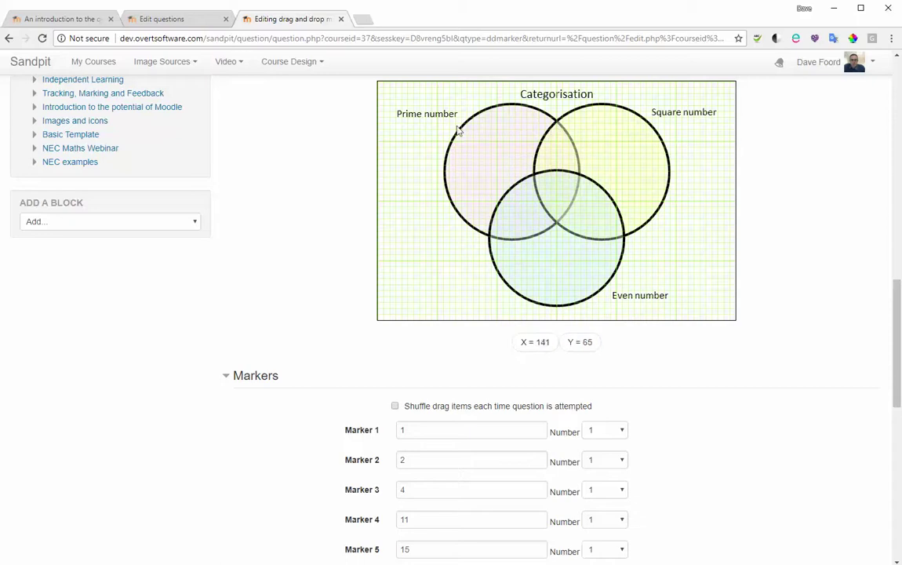
scroll(314, 338, down, 3)
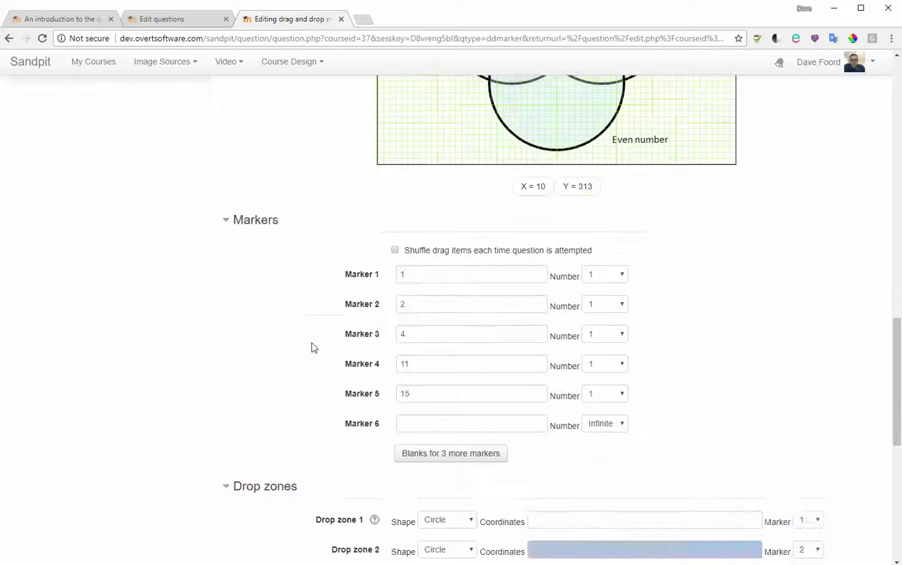
click(463, 437)
click(461, 472)
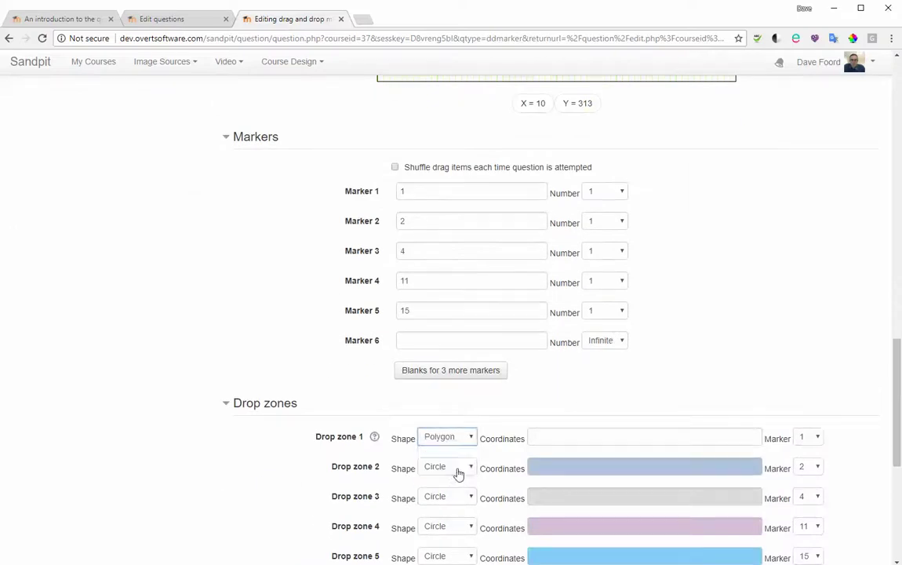
click(457, 469)
click(451, 502)
scroll(325, 455, down, 1)
scroll(325, 455, down, 3)
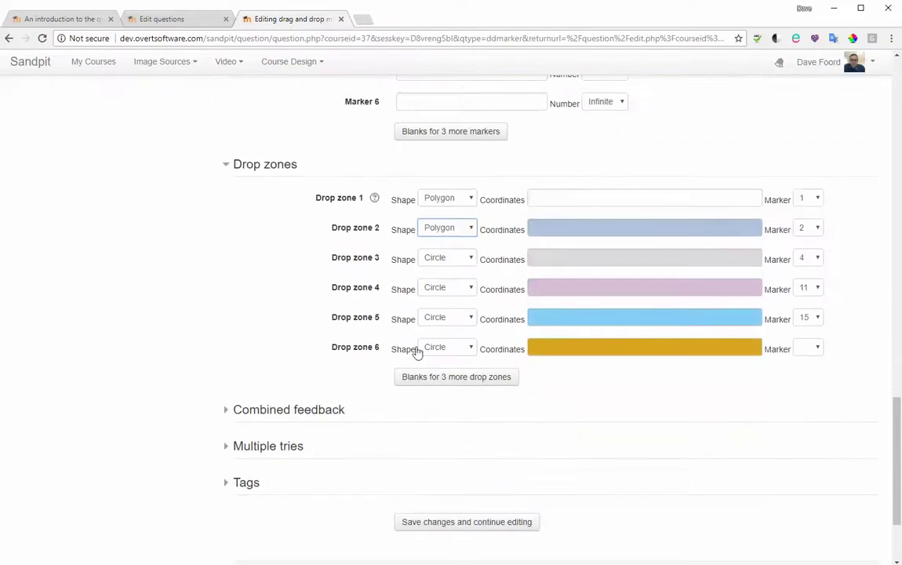
click(460, 259)
click(447, 296)
click(448, 292)
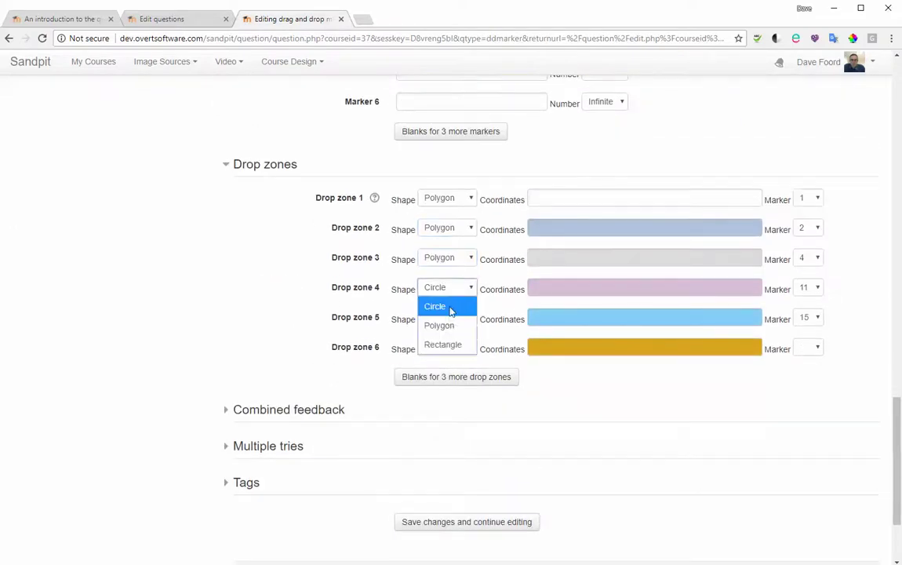
click(447, 323)
click(453, 320)
click(441, 355)
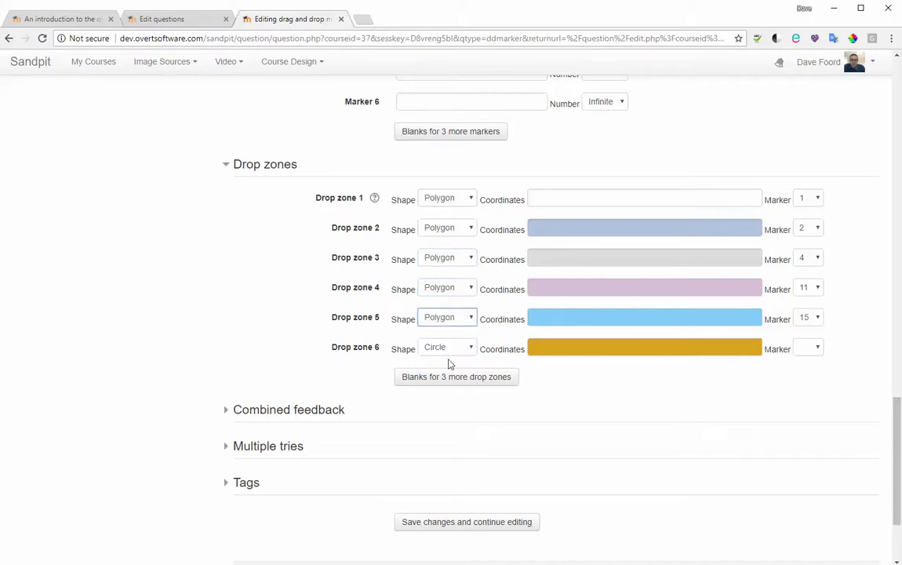
scroll(514, 258, up, 7)
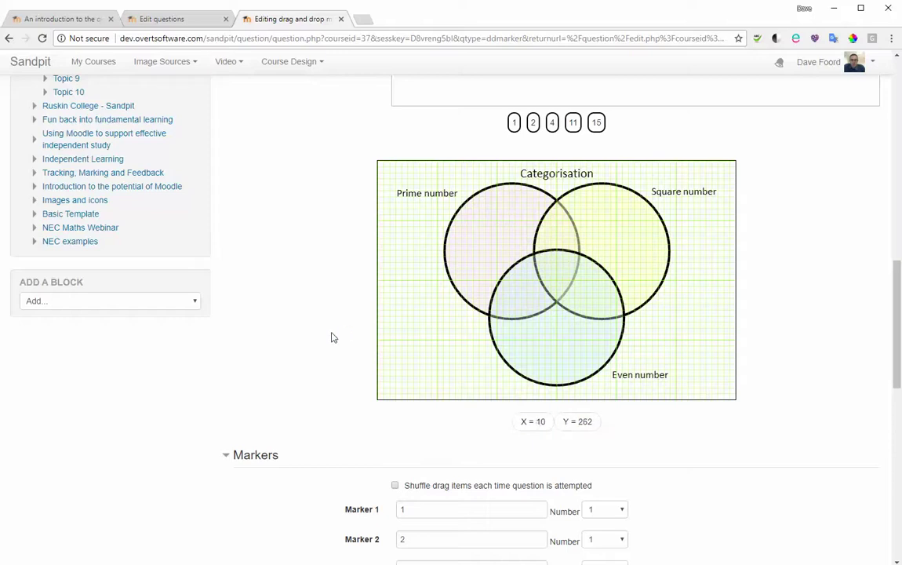
scroll(331, 338, down, 9)
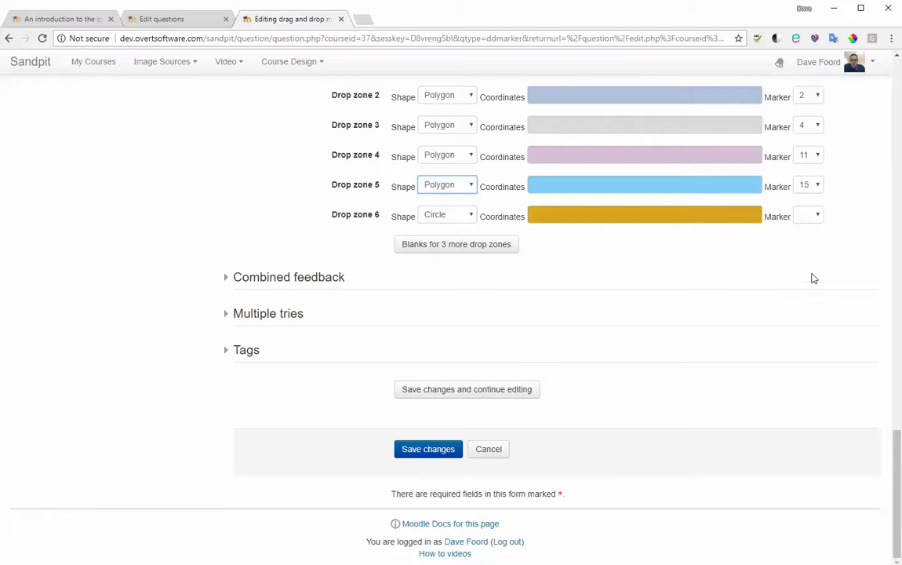
scroll(664, 284, up, 1)
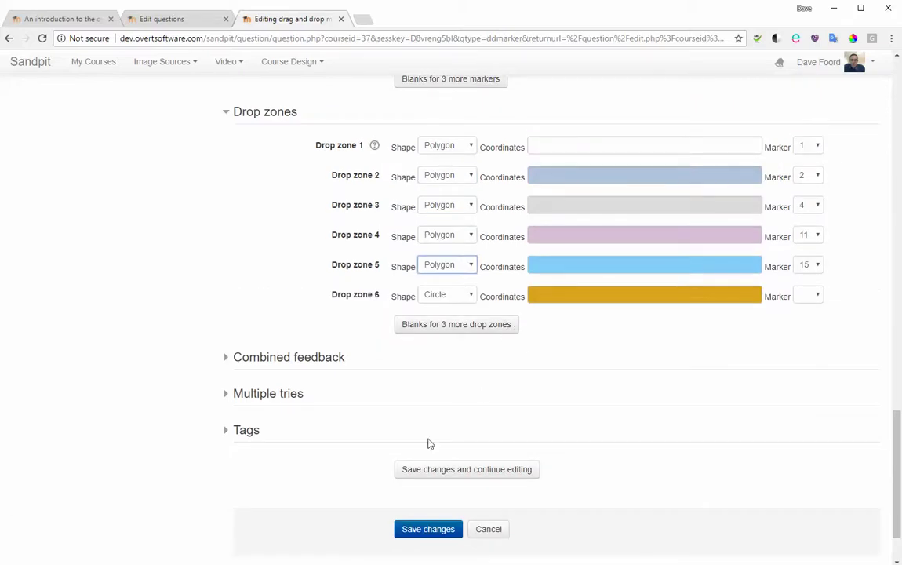
Switch to the Venn diagram activity presentation in PowerPoint, show slide 4 with its coordinate lists, and shrink the window so the Moodle coordinate fields are uncovered.
click(328, 563)
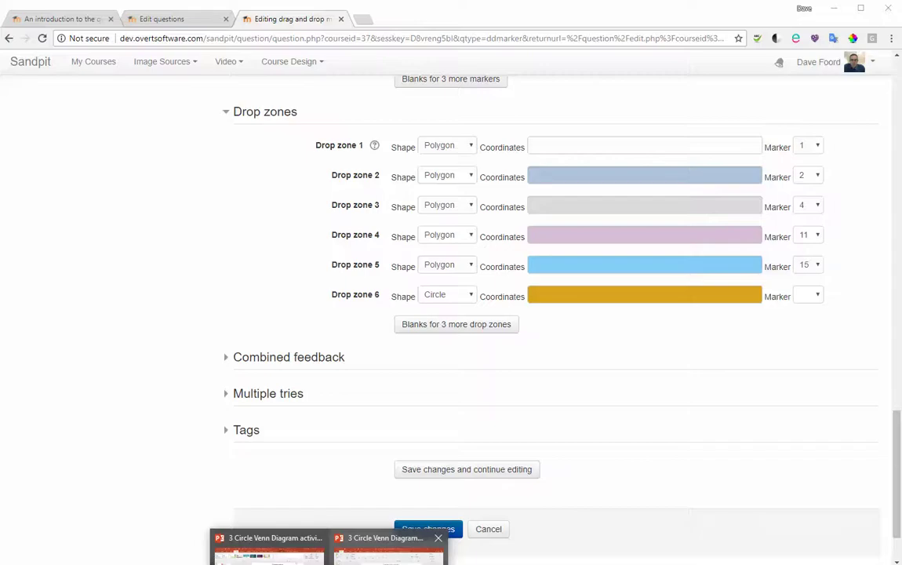
click(389, 551)
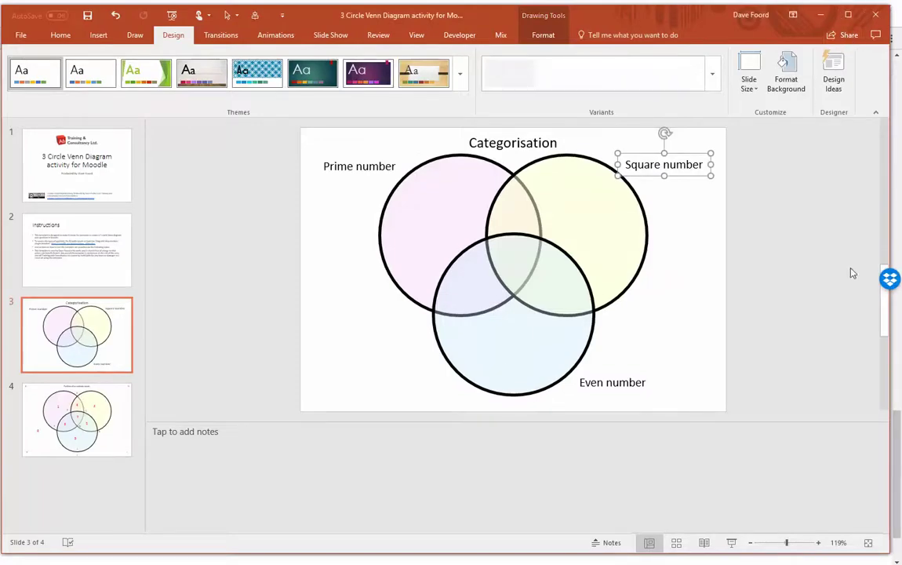
drag(882, 549, 534, 430)
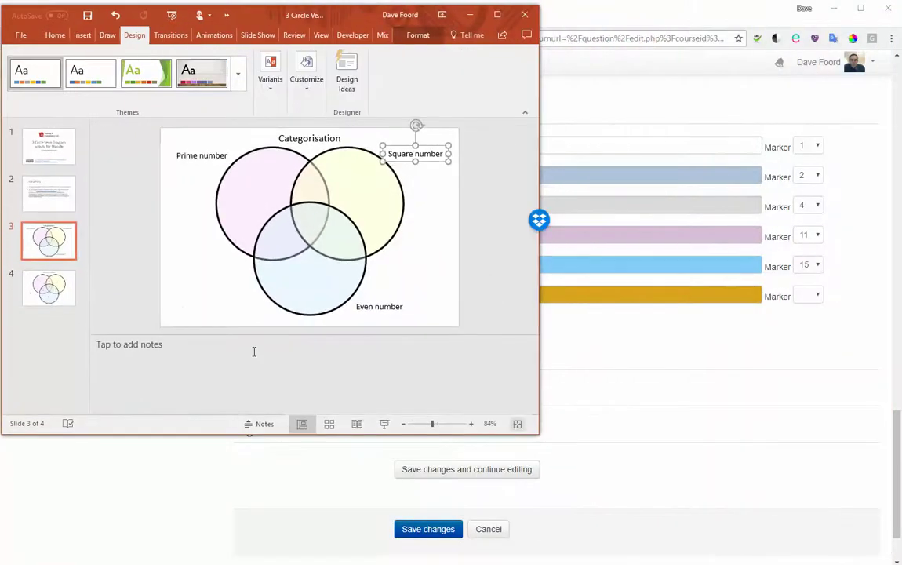
click(63, 293)
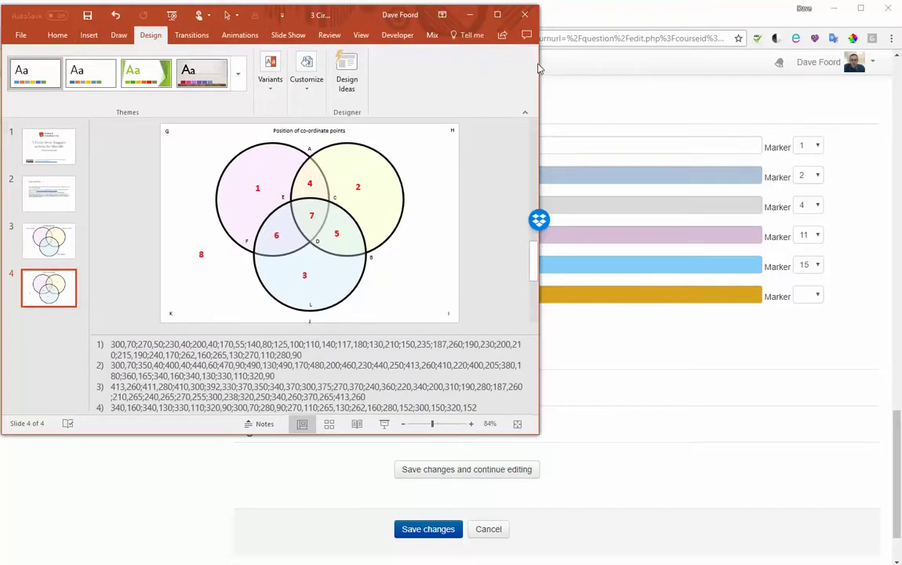
drag(538, 66, 366, 66)
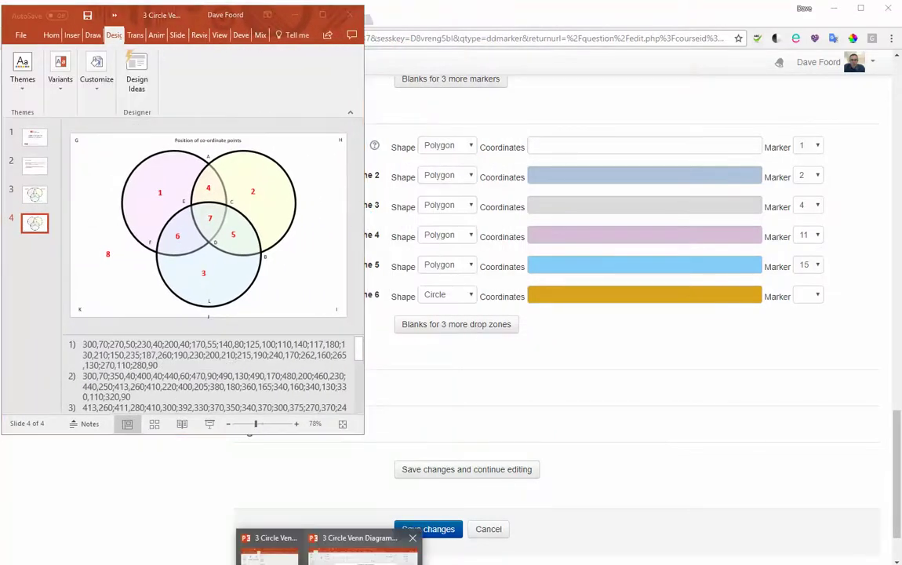
Bring up the presentation "3 Circle Venn Diagram activity for MoodleCOMPLETED" and resize and move its window beside the slide 4 window.
click(336, 547)
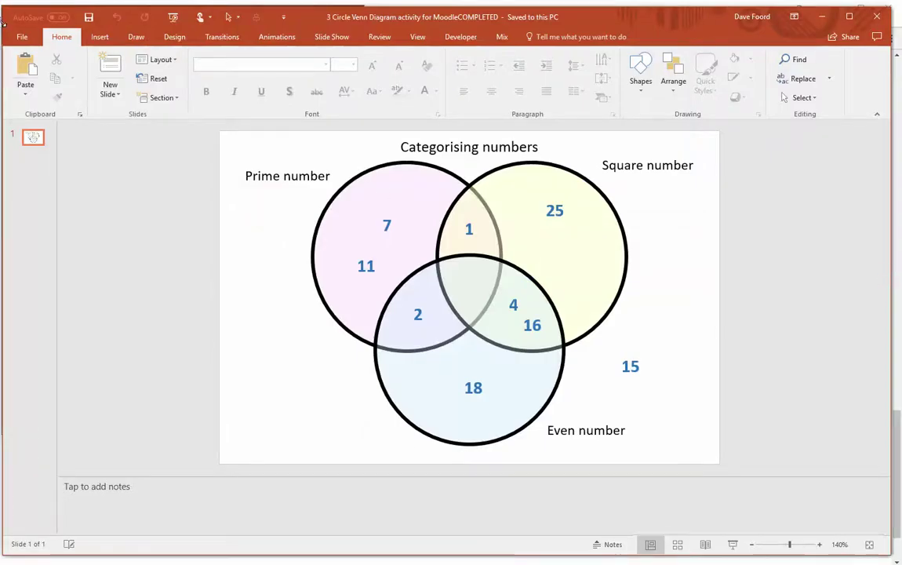
drag(4, 22, 376, 77)
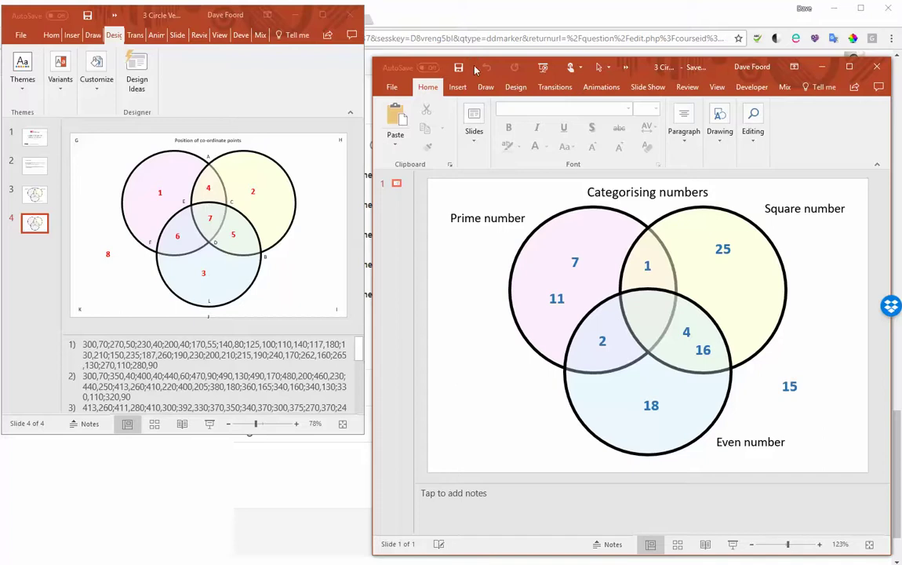
drag(720, 73, 715, 26)
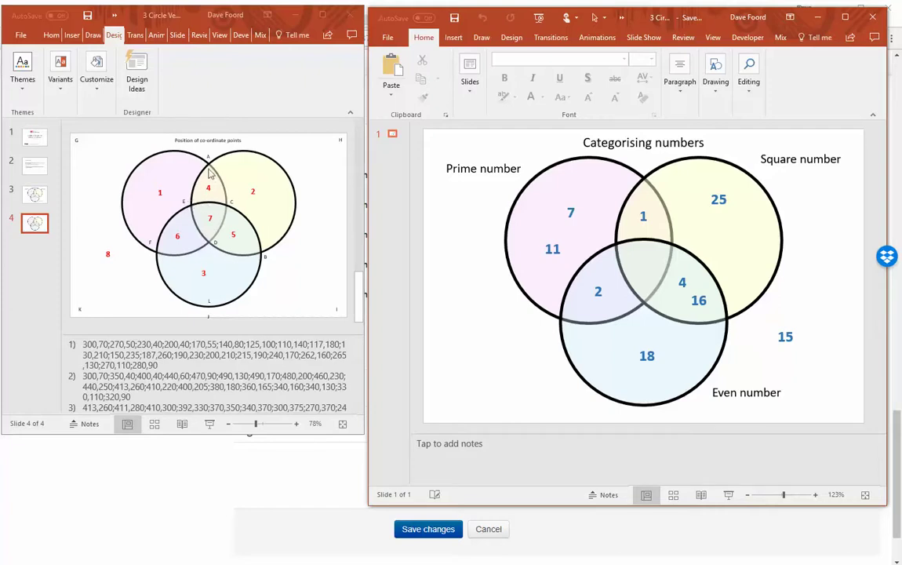
Copy coordinate list 4 from the slide 4 notes into Drop zone 1's coordinates in Moodle and check the zone on the preview image.
click(182, 363)
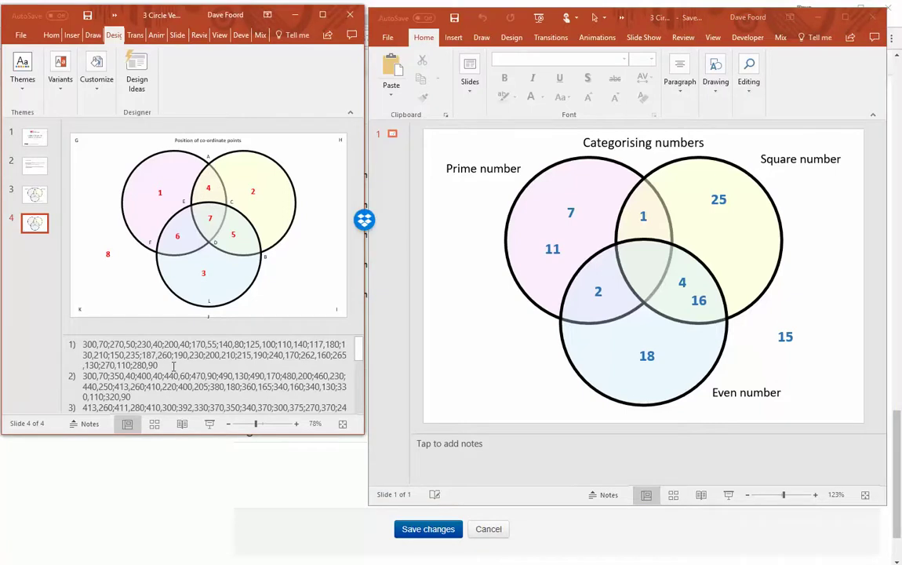
scroll(345, 365, down, 1)
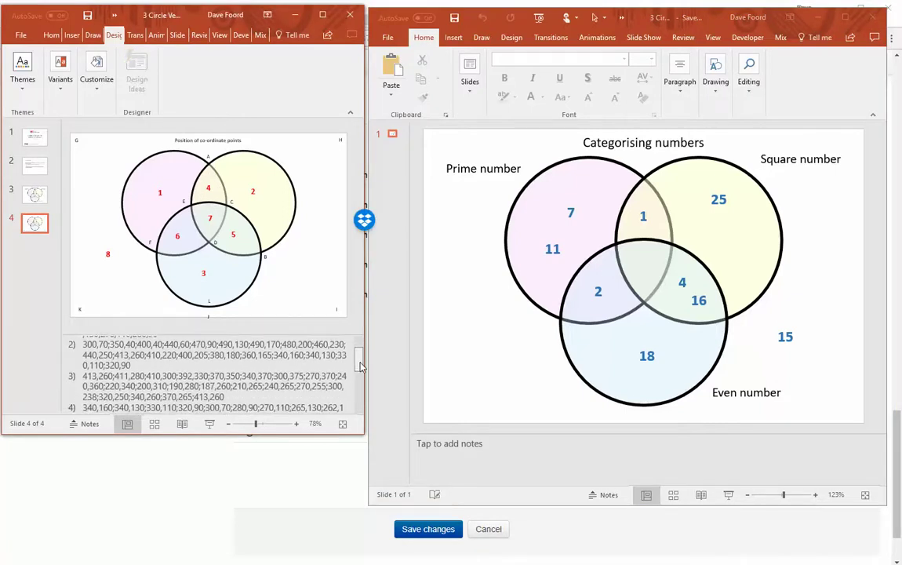
scroll(360, 369, down, 1)
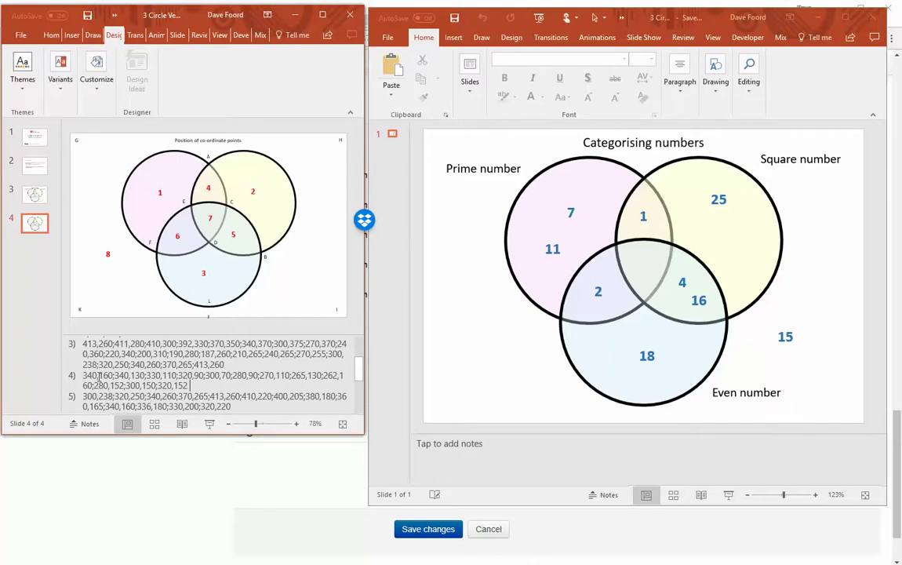
drag(98, 375, 192, 384)
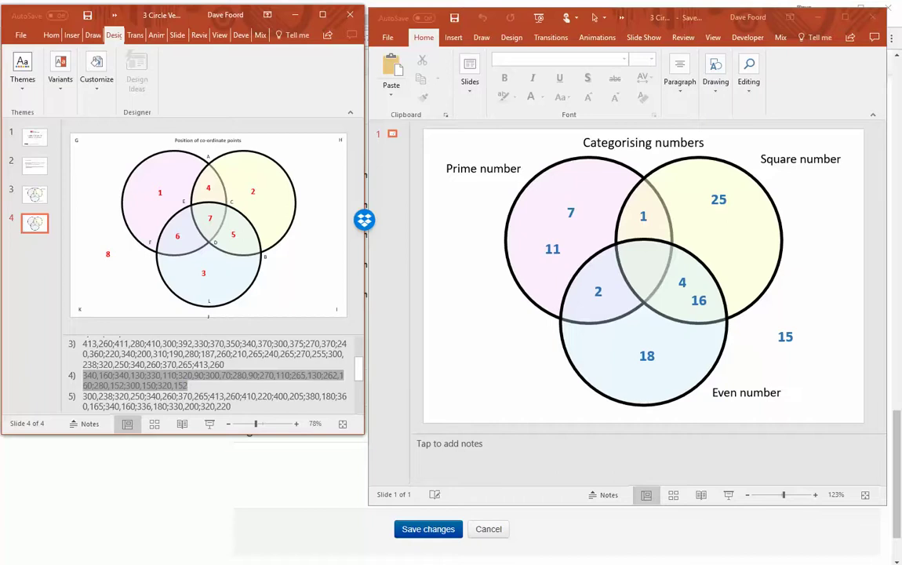
key(alt+Tab)
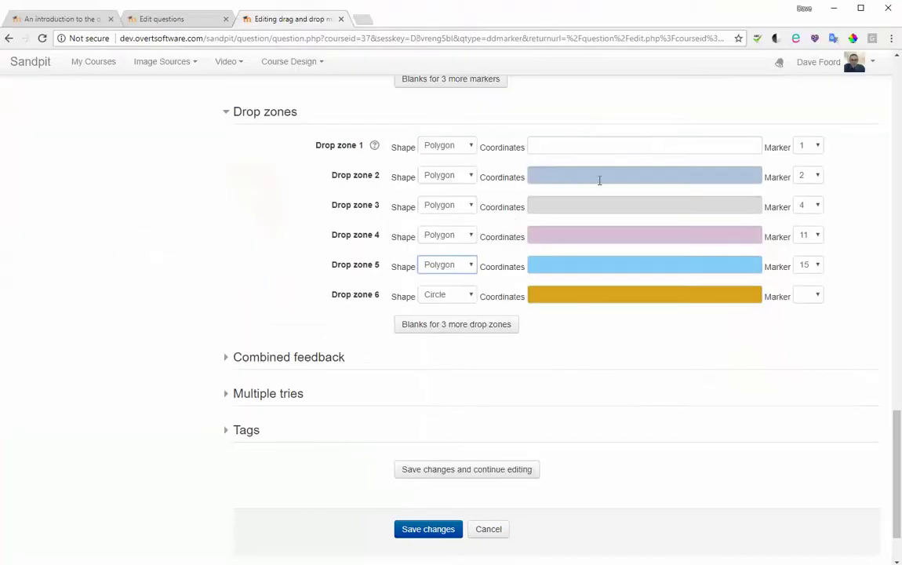
click(628, 144)
key(ctrl+v)
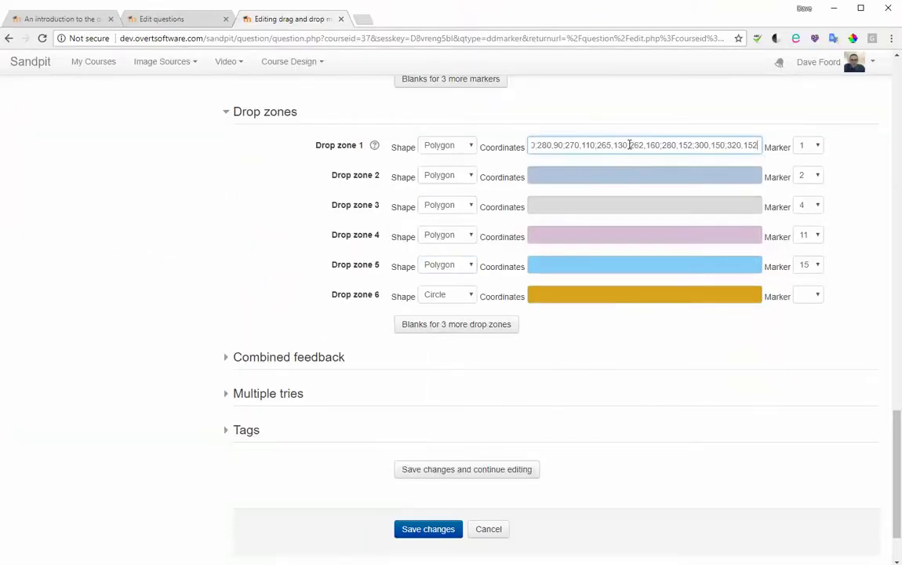
click(679, 177)
drag(898, 424, 900, 284)
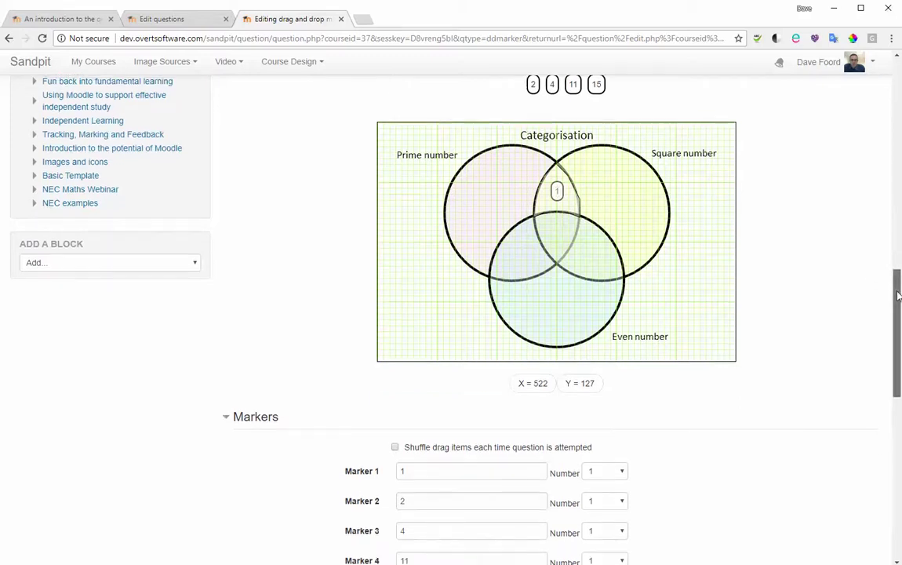
drag(897, 292, 897, 418)
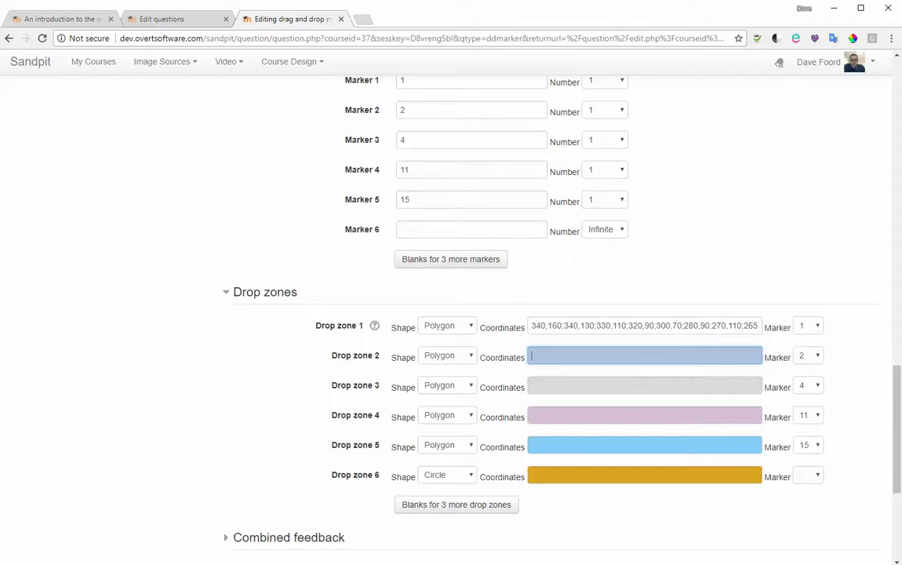
Copy coordinate list 6 from the PowerPoint slide notes into Drop zone 2's coordinates in Moodle and check the zone on the preview image.
click(292, 542)
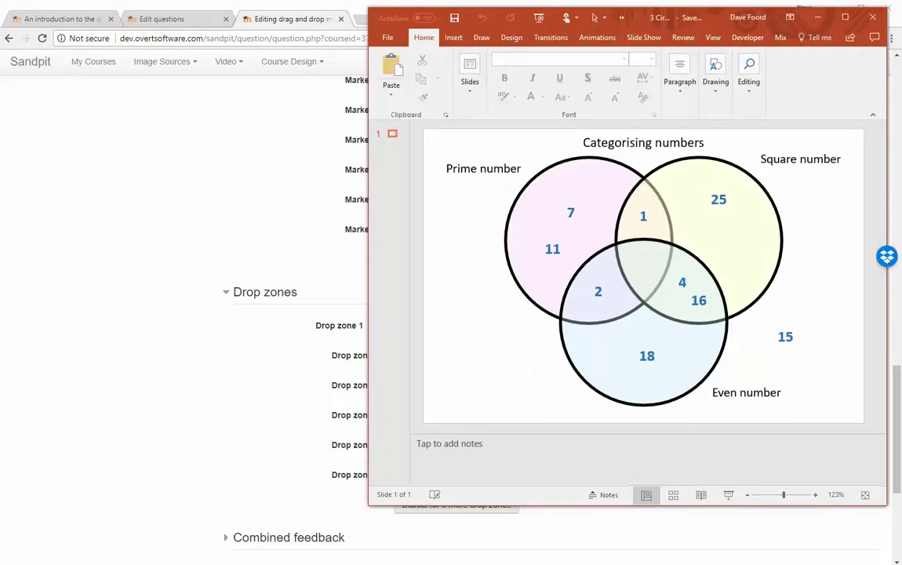
click(368, 543)
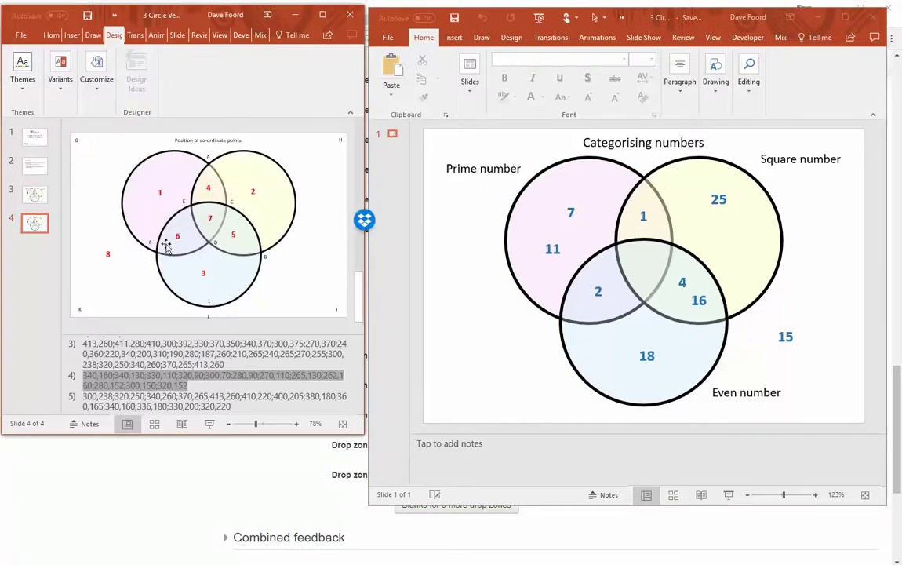
click(325, 272)
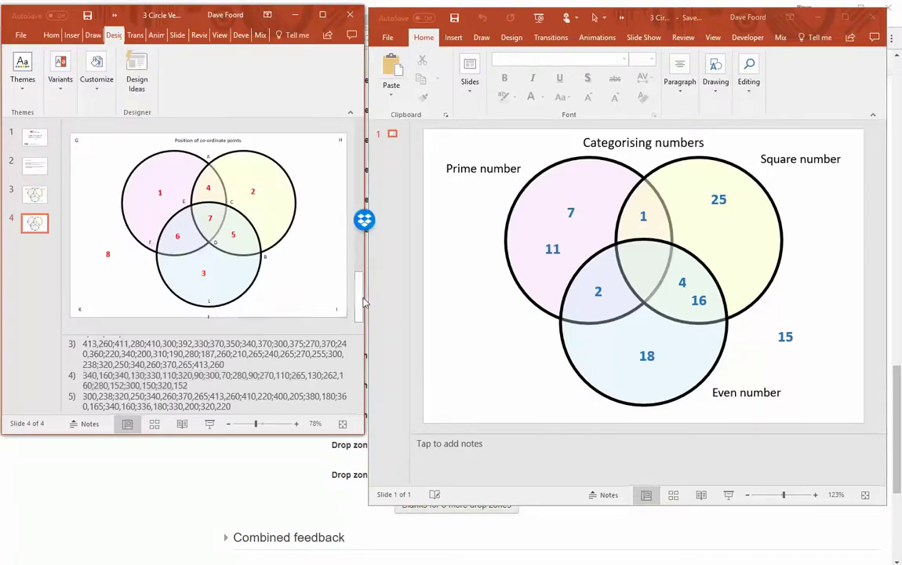
click(361, 299)
click(202, 384)
scroll(202, 384, down, 2)
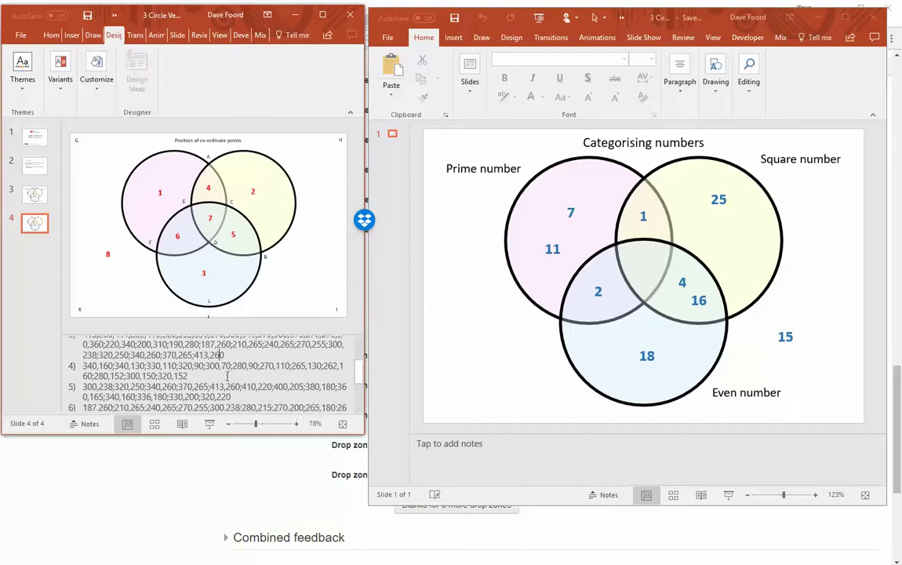
triple_click(202, 399)
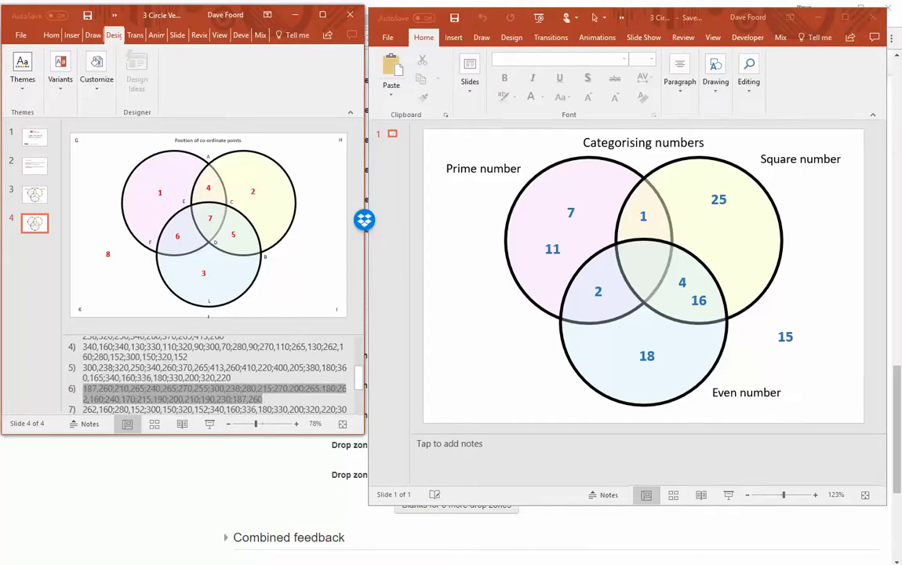
click(443, 508)
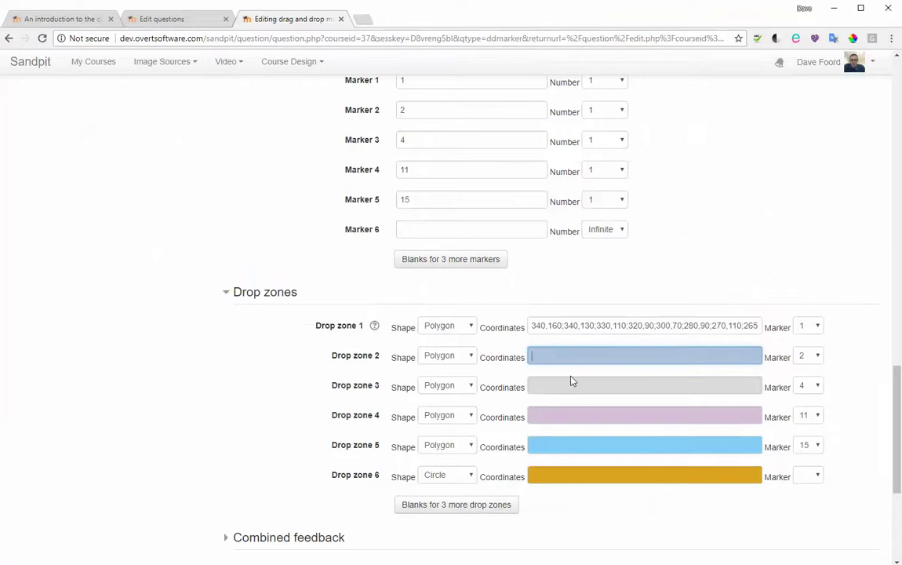
key(ctrl+v)
click(604, 385)
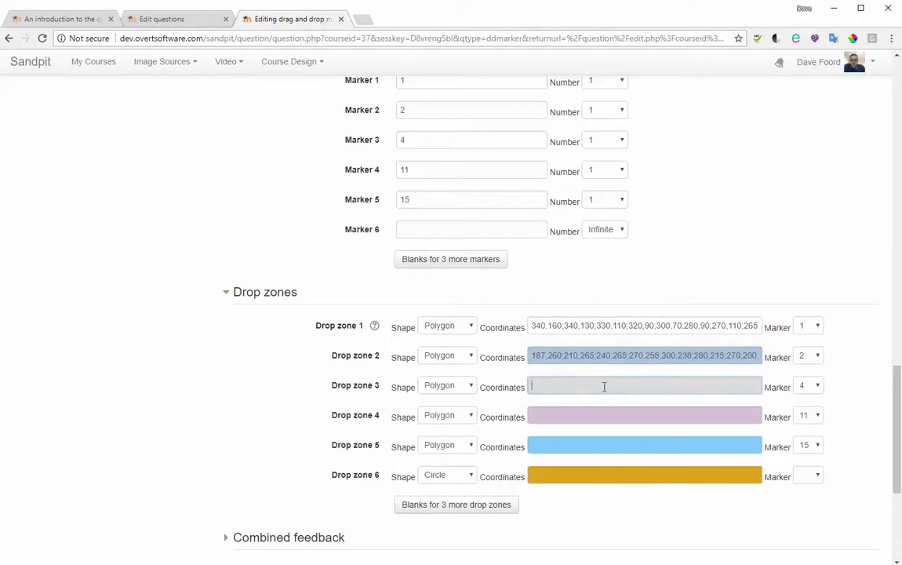
scroll(579, 301, up, 5)
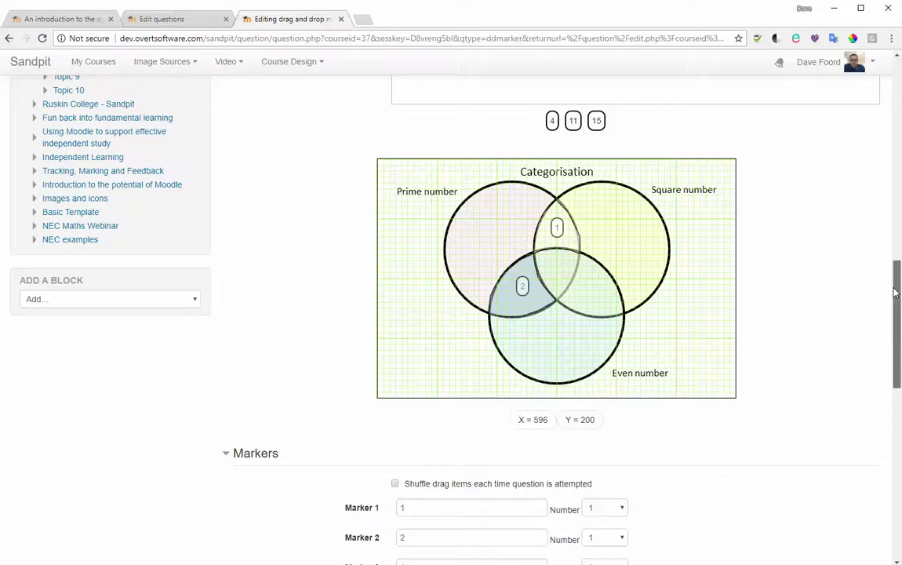
scroll(897, 326, down, 6)
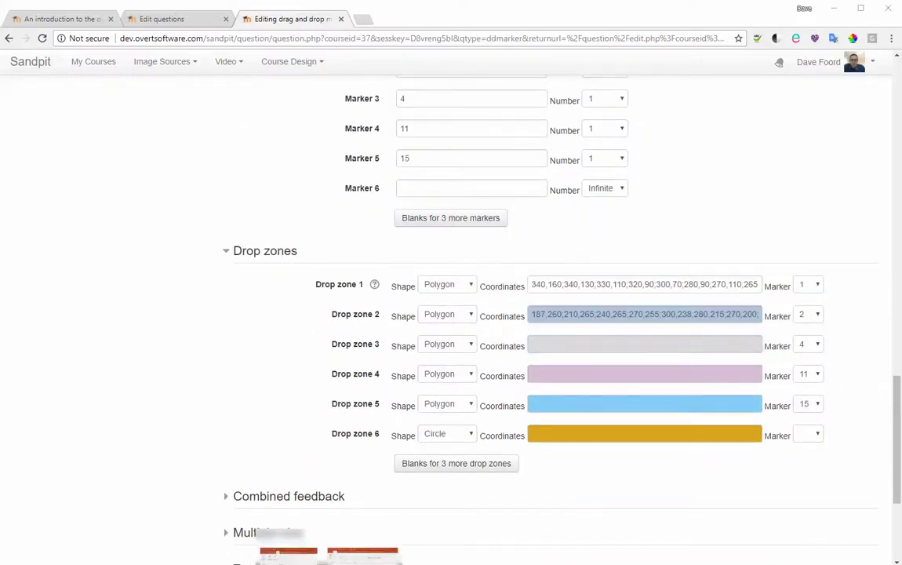
Copy coordinate list 5 from the PowerPoint slide notes into the coordinates of Drop zone 3 in Moodle.
click(362, 549)
click(362, 550)
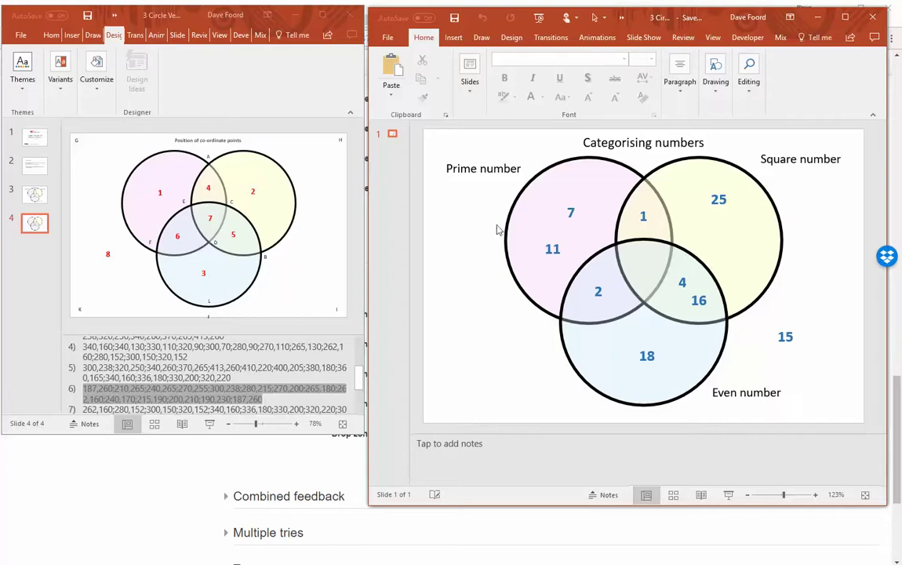
click(230, 229)
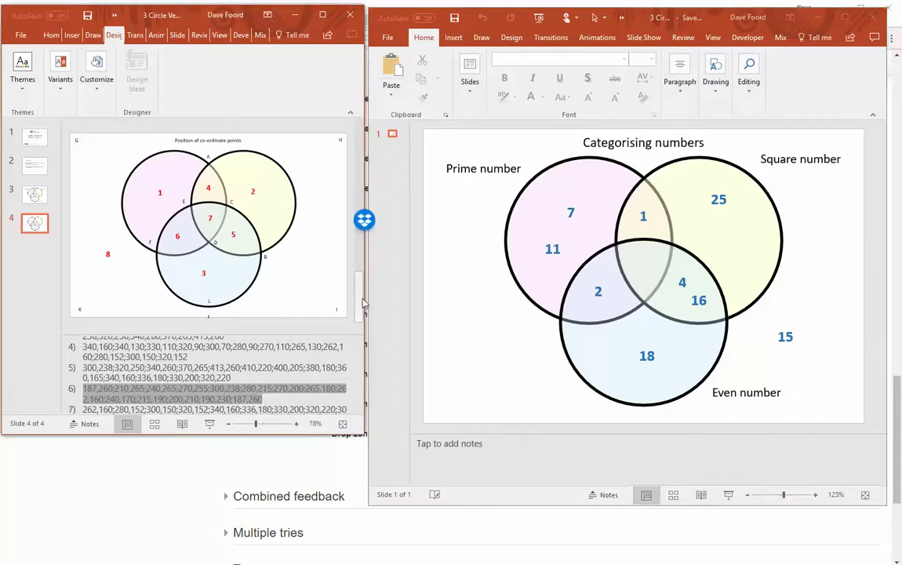
scroll(358, 377, up, 3)
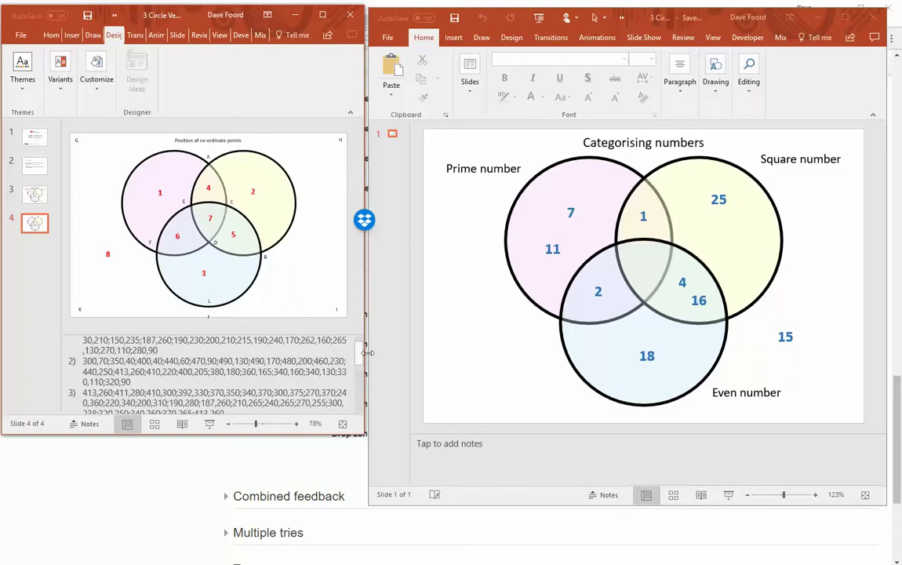
scroll(359, 357, down, 3)
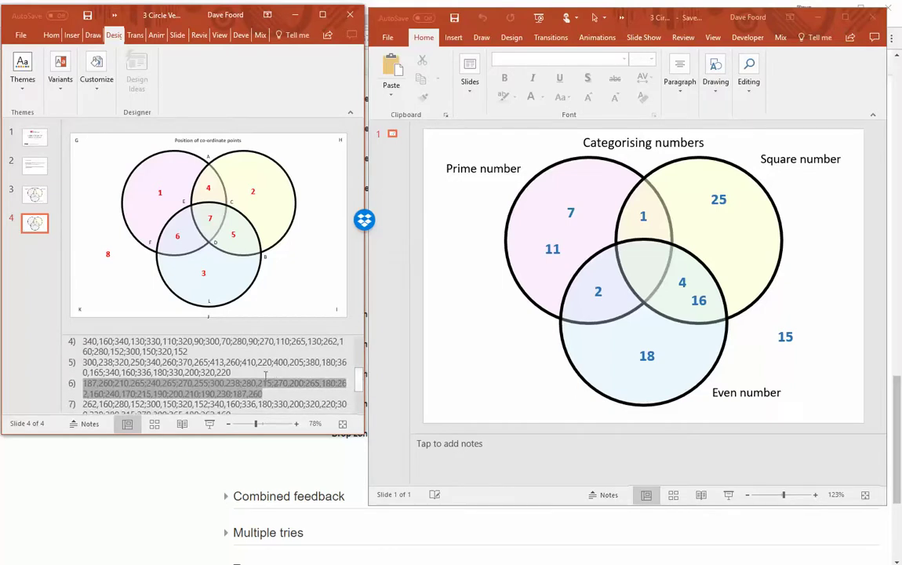
triple_click(236, 372)
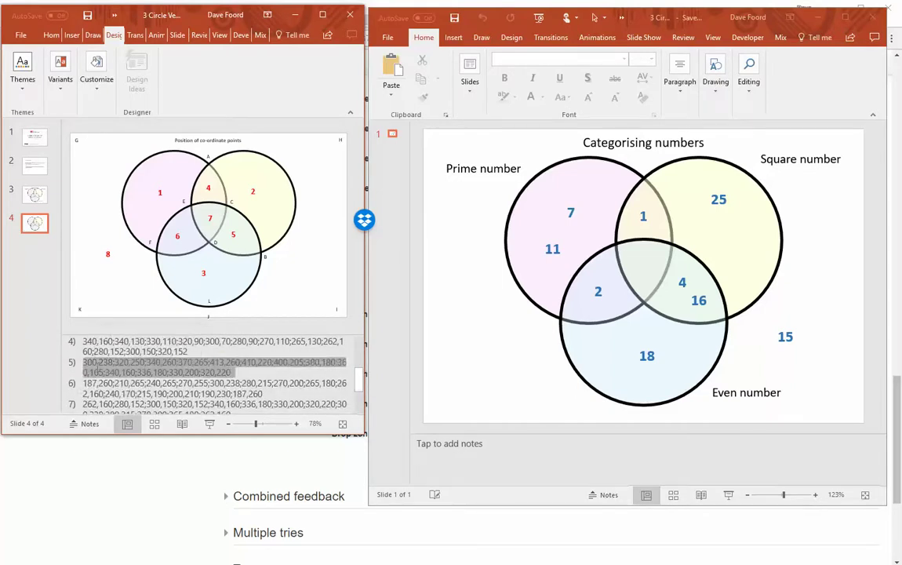
key(alt+Tab)
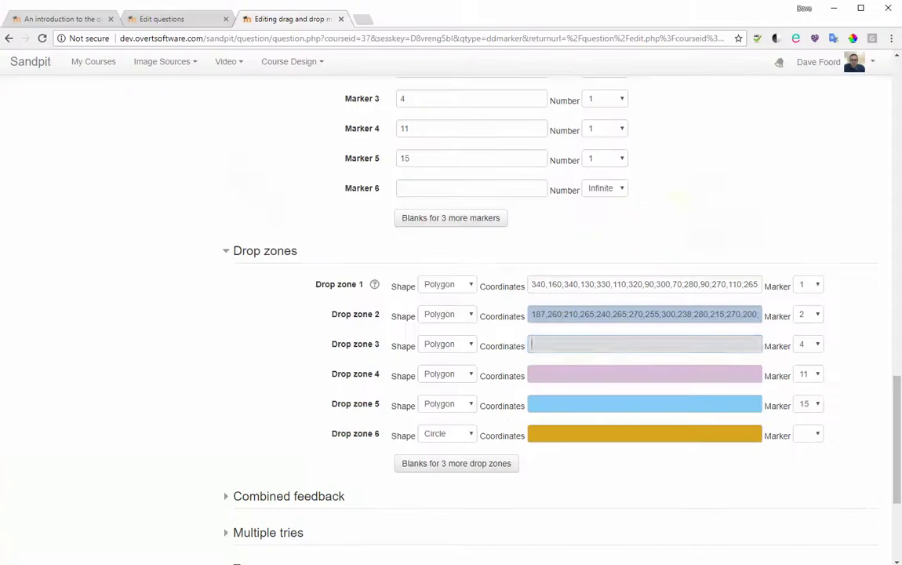
key(ctrl+v)
click(570, 375)
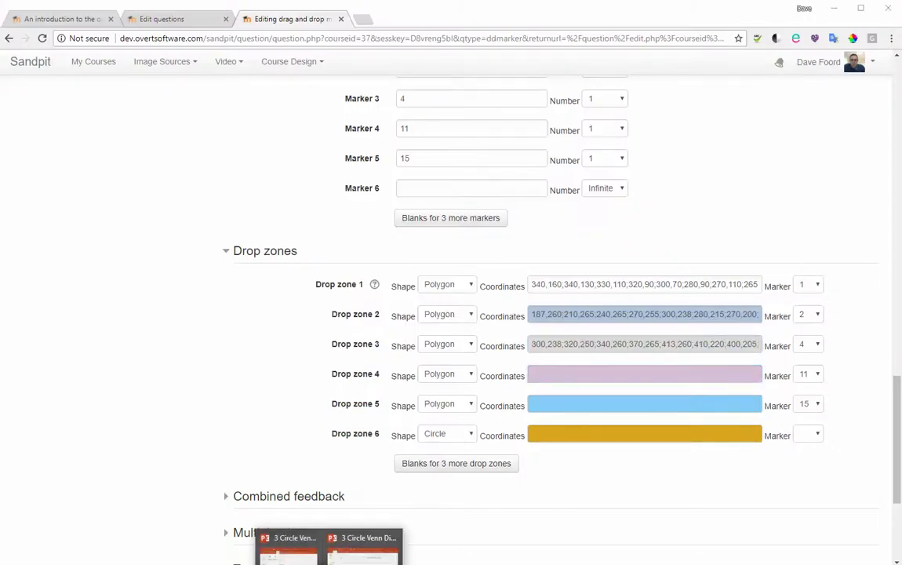
Copy coordinate list 1 from the PowerPoint slide notes into the coordinates of Drop zone 4 in Moodle.
click(357, 548)
click(388, 548)
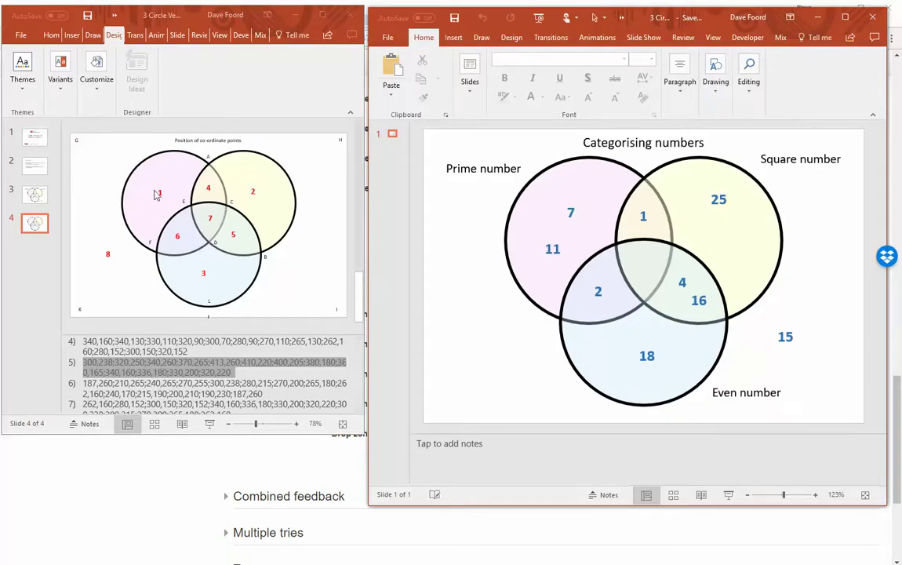
click(167, 313)
scroll(360, 358, up, 3)
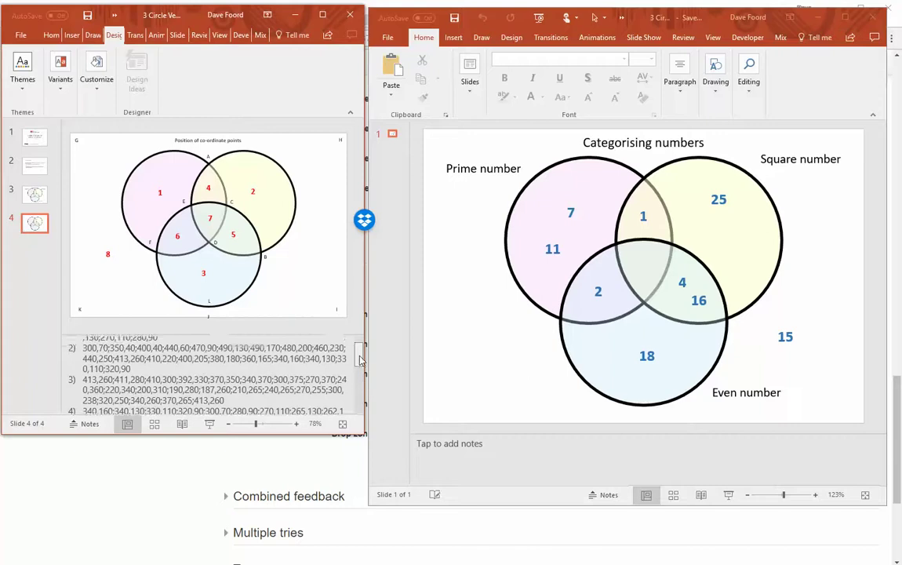
scroll(360, 358, up, 2)
triple_click(176, 363)
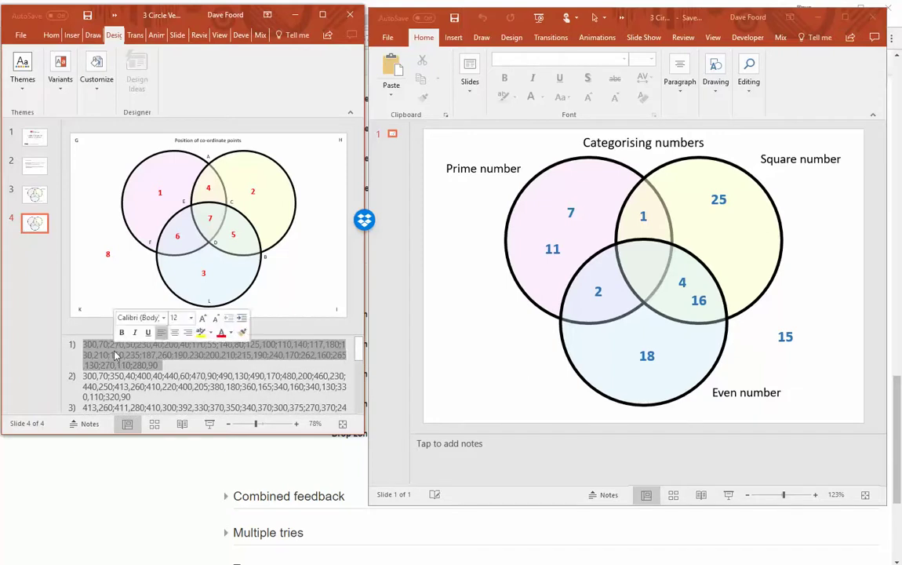
key(alt+Tab)
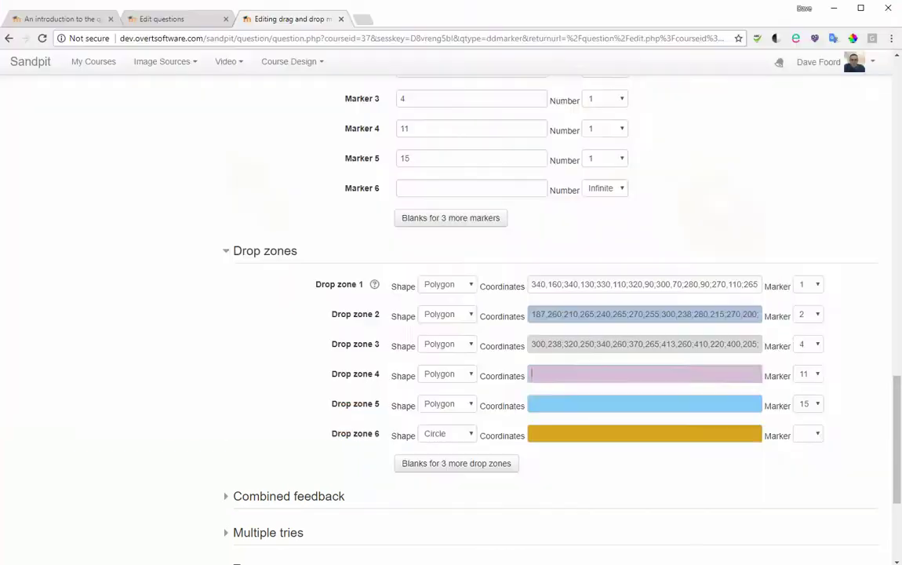
key(ctrl+v)
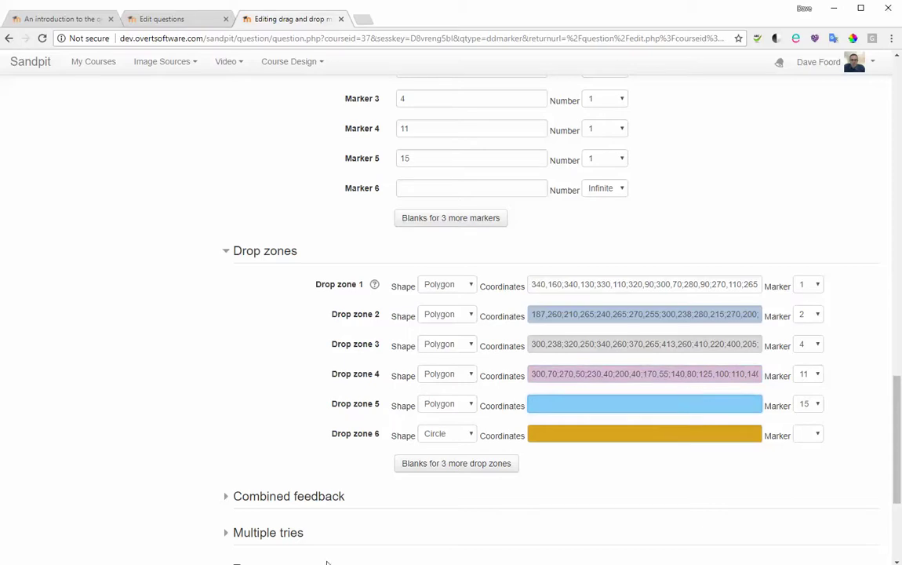
Copy coordinate list 8 from the PowerPoint slide 4 notes into the coordinates of Drop zone 5 in Moodle.
key(alt+Tab)
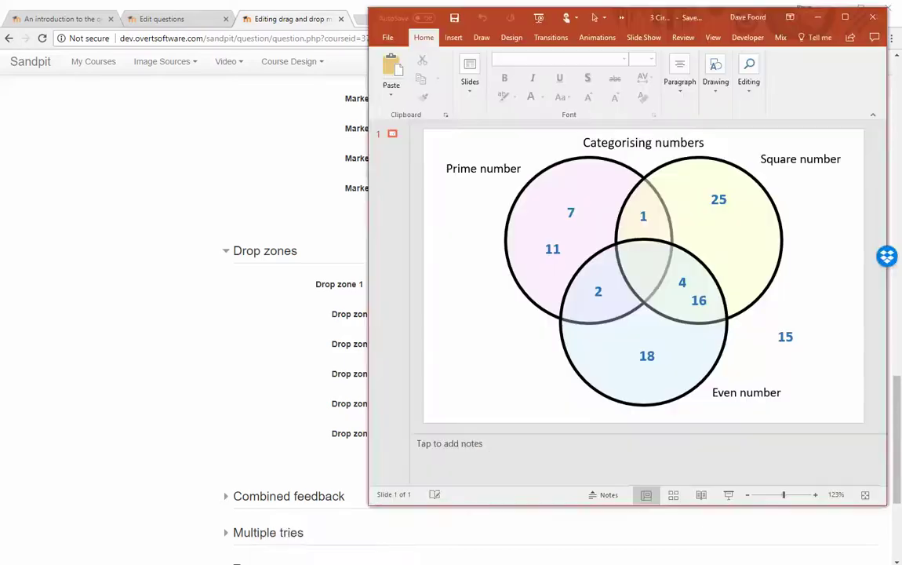
key(alt+Tab)
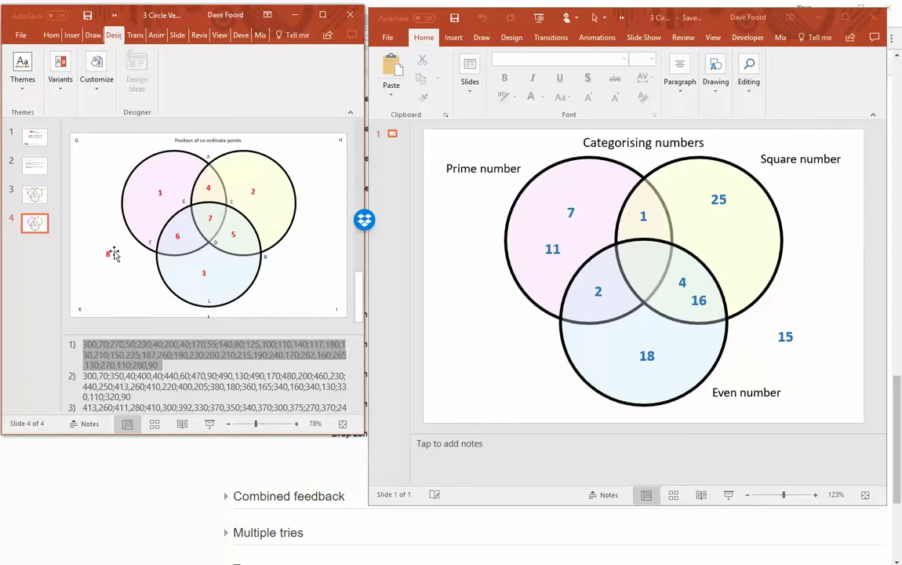
click(358, 297)
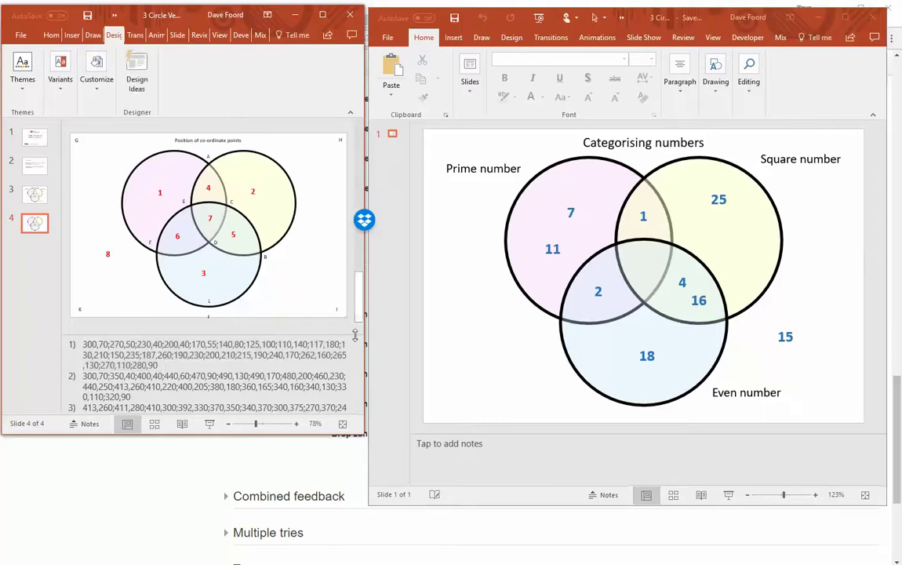
drag(358, 373, 362, 411)
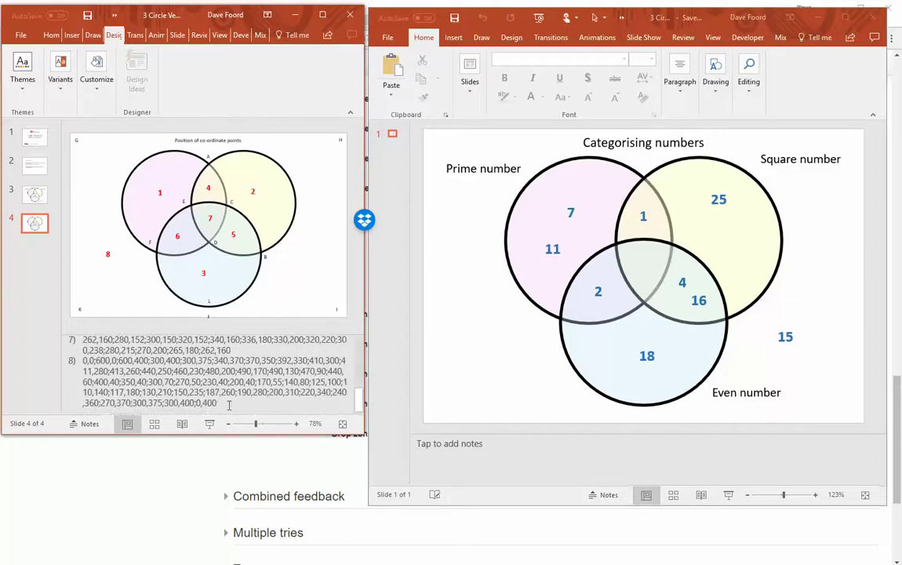
drag(82, 360, 215, 403)
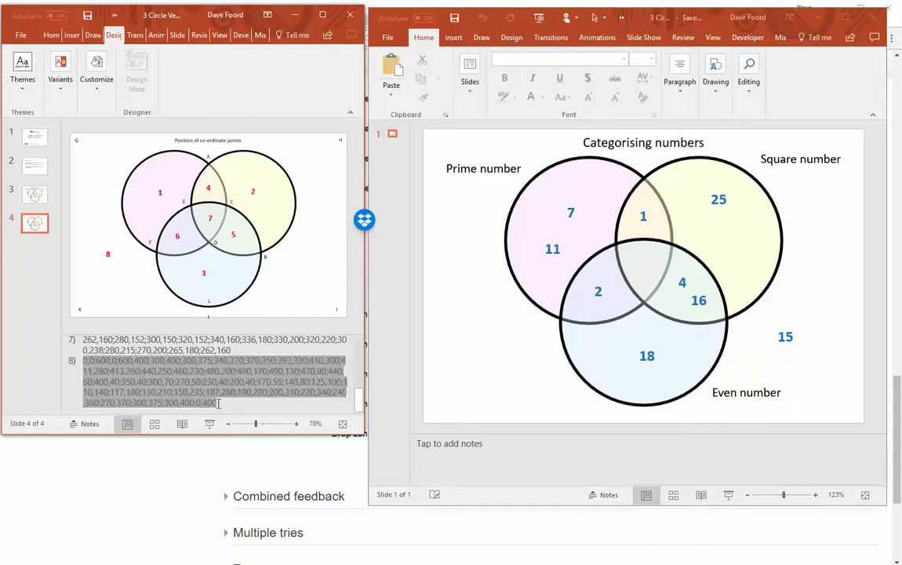
key(alt+Tab)
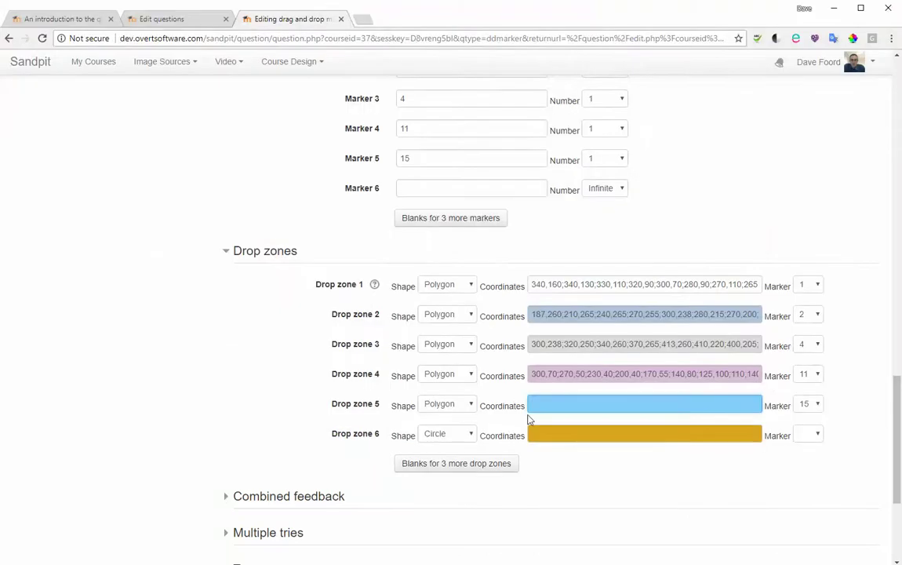
key(ctrl+v)
Save the question, open the preview of "Categorise numbers into Venn" and enlarge its window to show the whole question.
scroll(345, 470, down, 2)
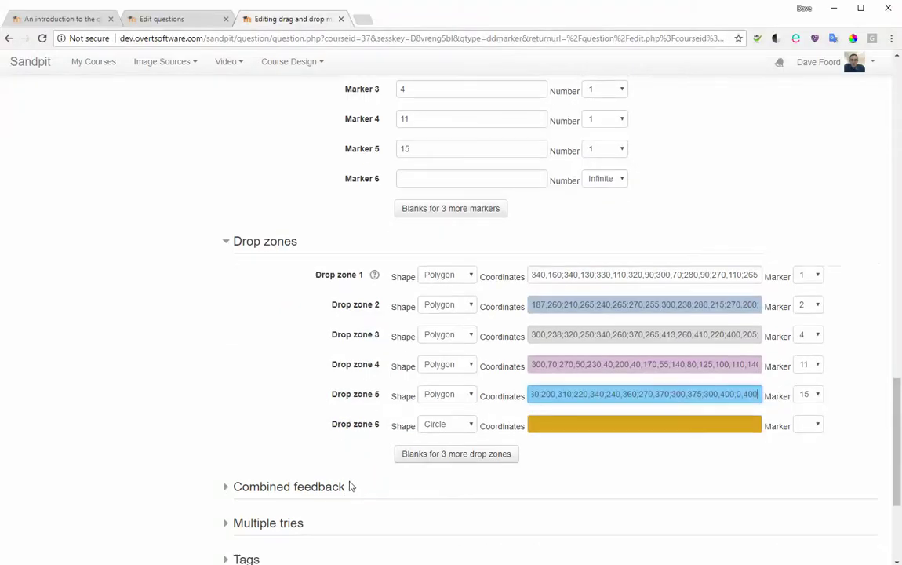
click(429, 510)
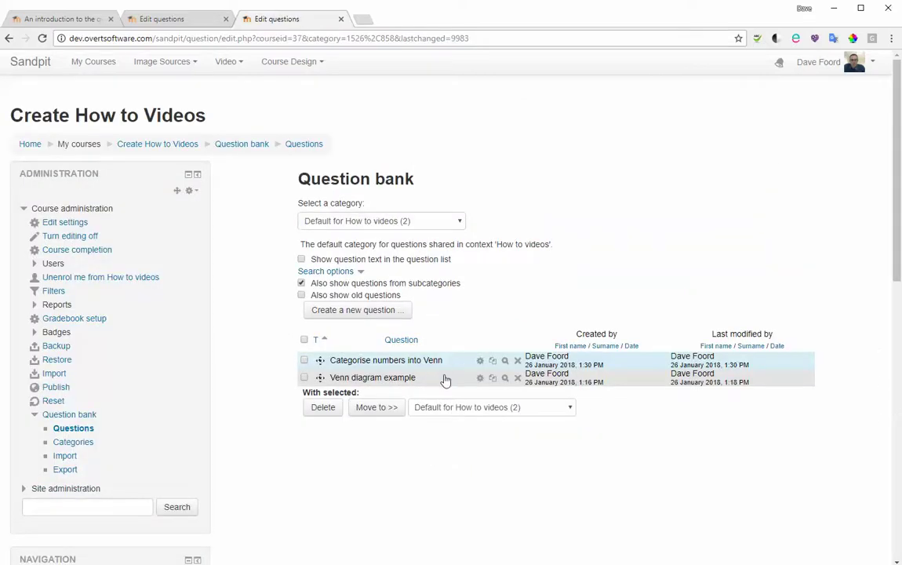
click(506, 360)
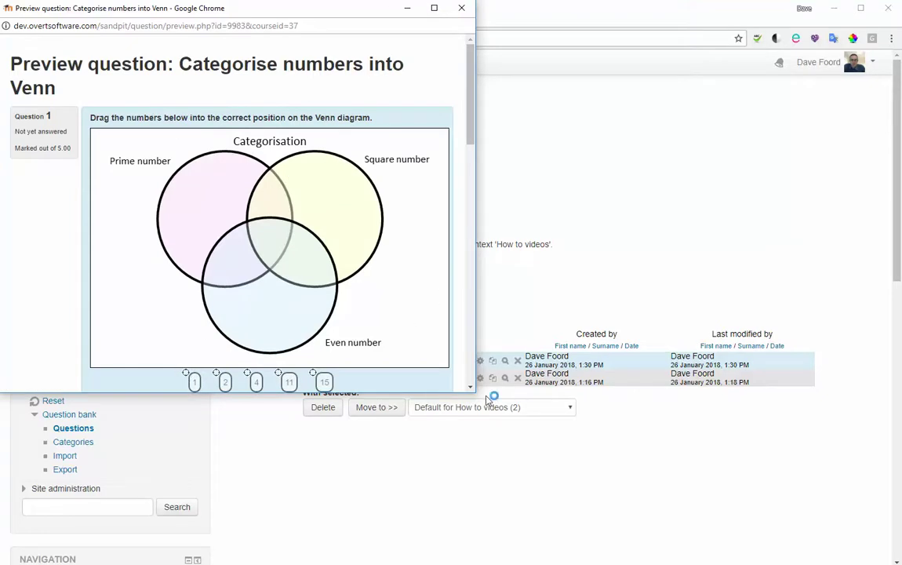
drag(470, 390, 553, 453)
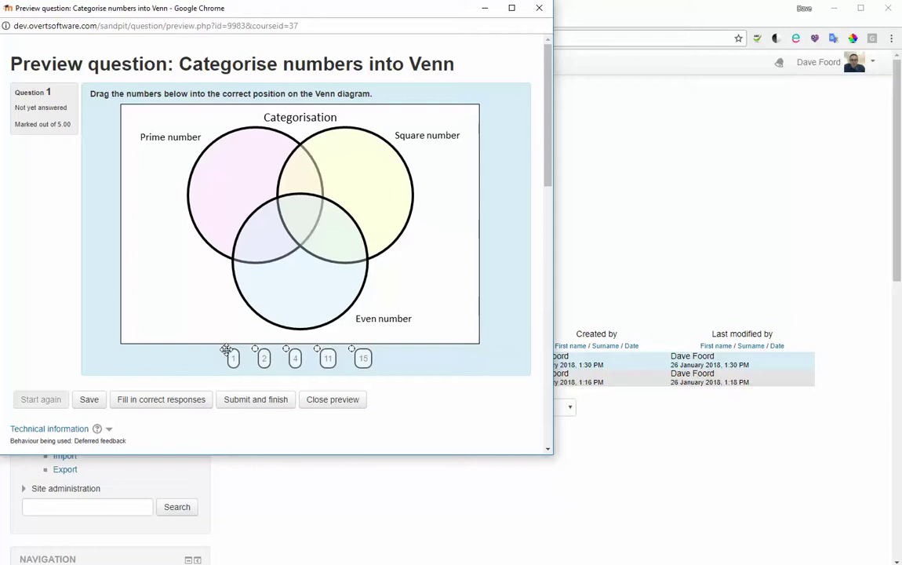
Place 1 in the prime-square overlap, 2 in prime-even, 4 in square-even, 11 in prime only, 15 outside the circles, and submit the answer.
drag(226, 350, 300, 171)
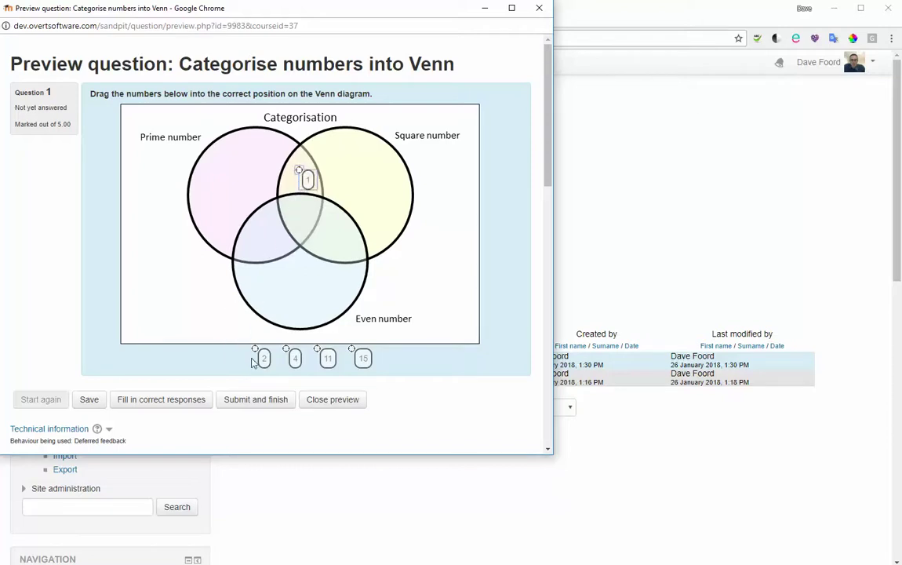
drag(257, 336, 262, 235)
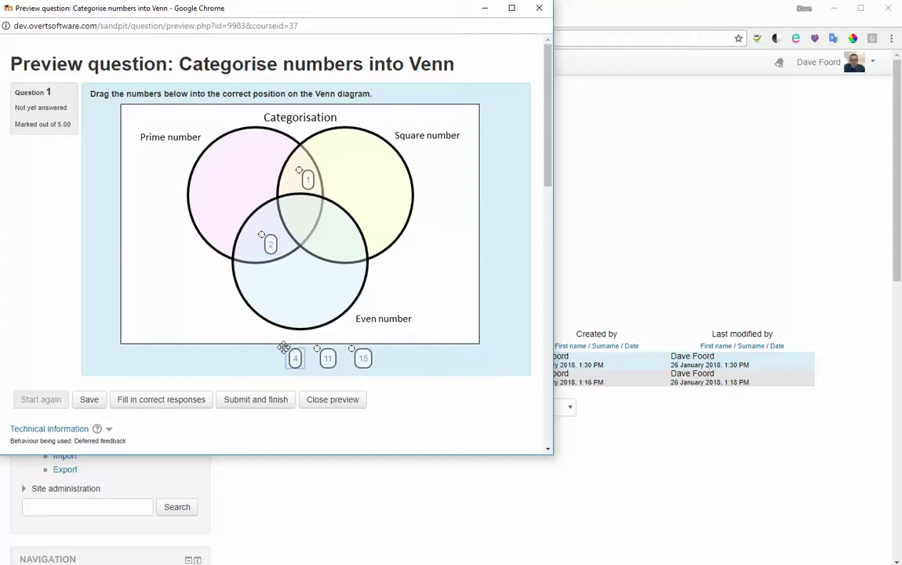
drag(283, 348, 337, 235)
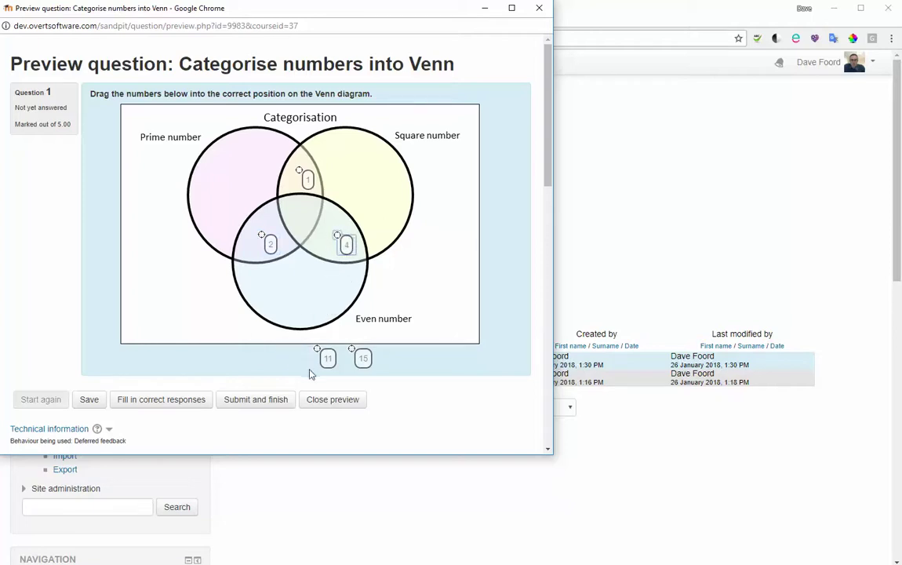
drag(313, 351, 225, 183)
drag(351, 349, 183, 276)
click(258, 404)
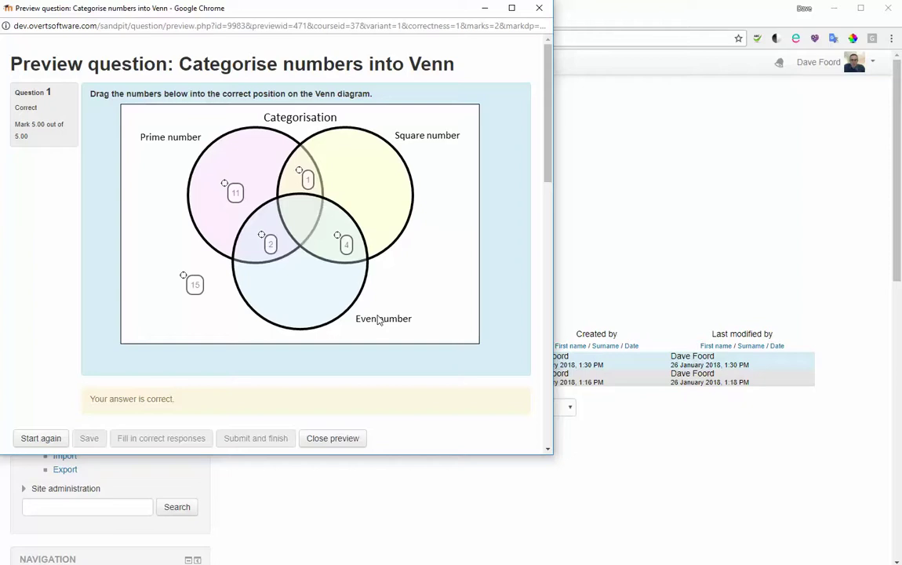
Review the numbered regions and coordinate lists on slide 4 in PowerPoint and return to the Moodle question preview.
mouse_move(330, 561)
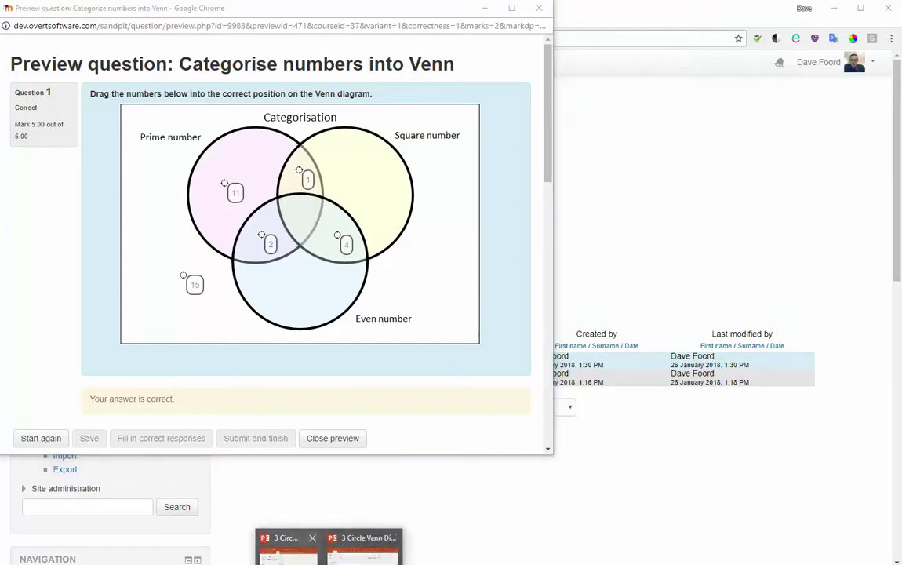
click(292, 550)
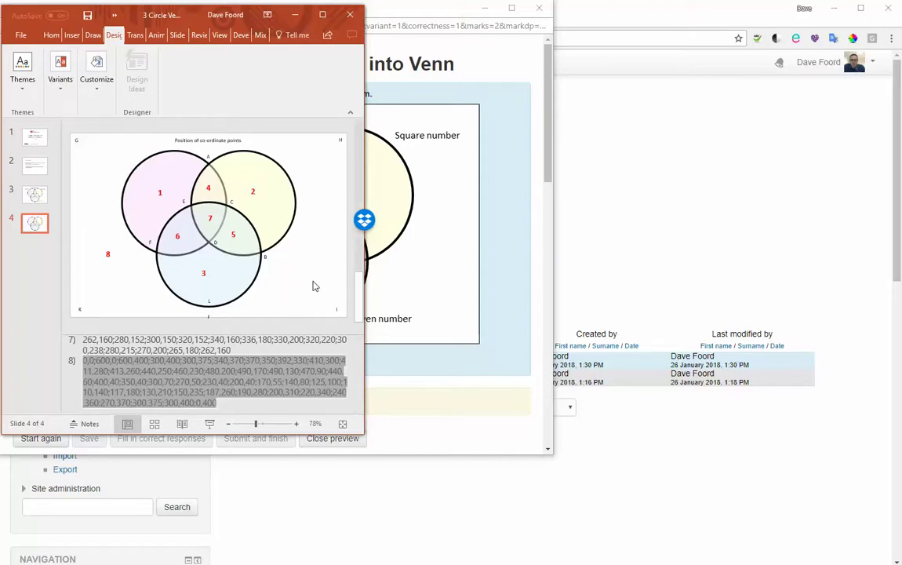
click(497, 288)
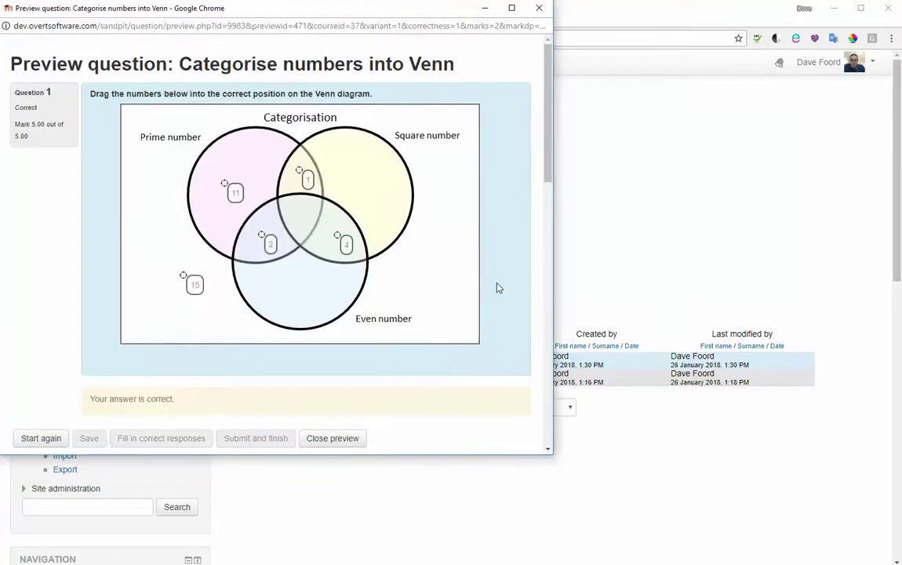